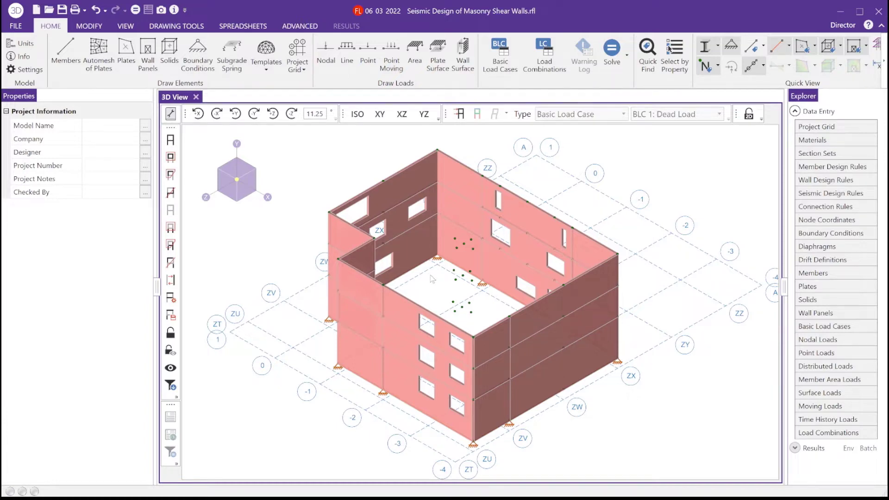
# Step: Display the loads of BLC 1: Dead Load on the masonry building model
pyautogui.keyDown('ctrl'); pyautogui.moveTo(441, 282); pyautogui.dragTo(443, 284, button='middle'); pyautogui.keyUp('ctrl')
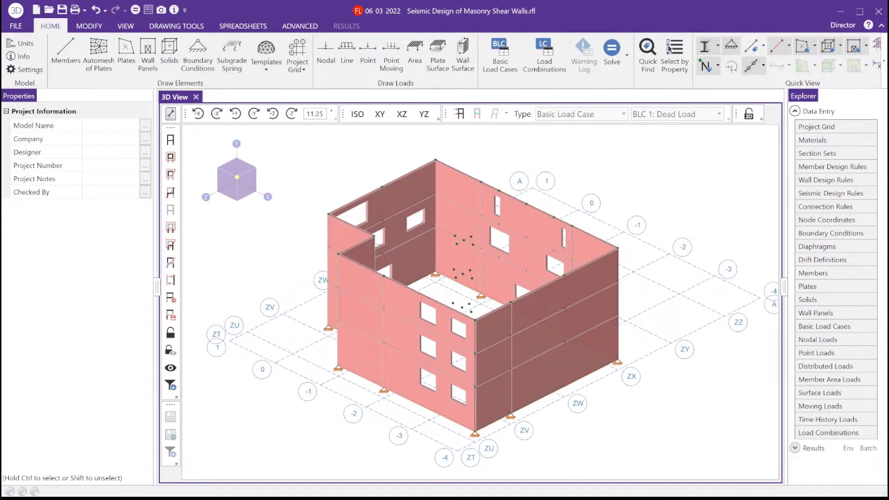
pyautogui.click(460, 114)
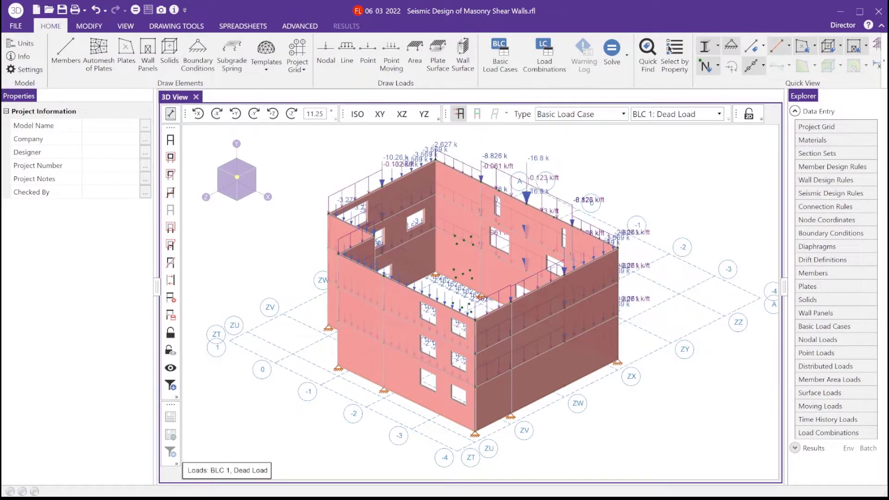
pyautogui.moveTo(655, 196); pyautogui.dragTo(653, 200)
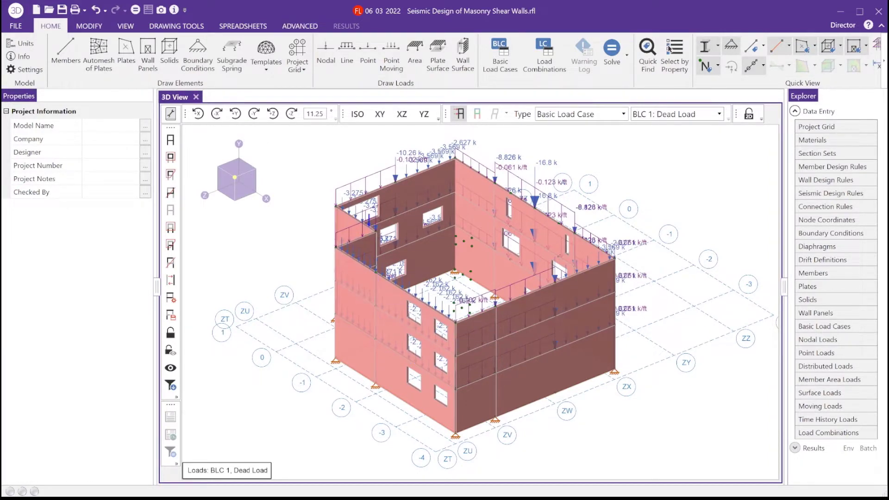
# Step: Switch the displayed loads to BLC 2: Live Load and examine how they act along the walls at each floor
pyautogui.click(694, 116)
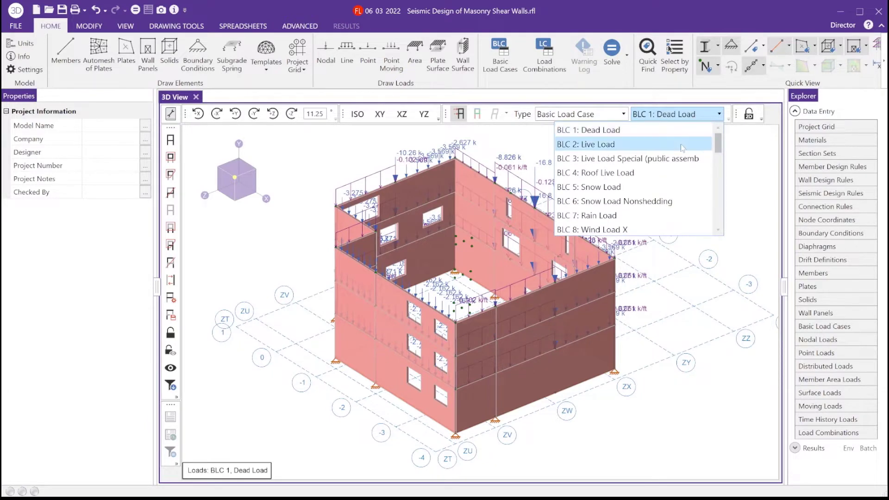
pyautogui.click(684, 144)
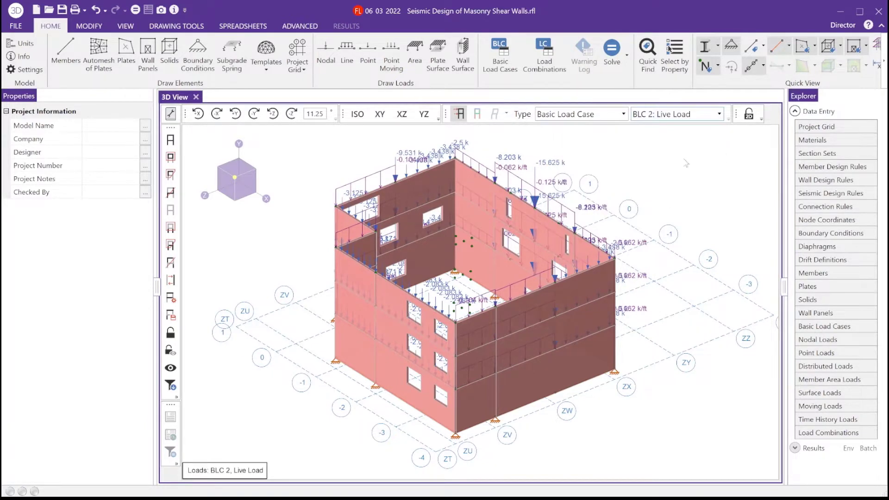
pyautogui.moveTo(681, 153); pyautogui.dragTo(683, 163, button='middle')
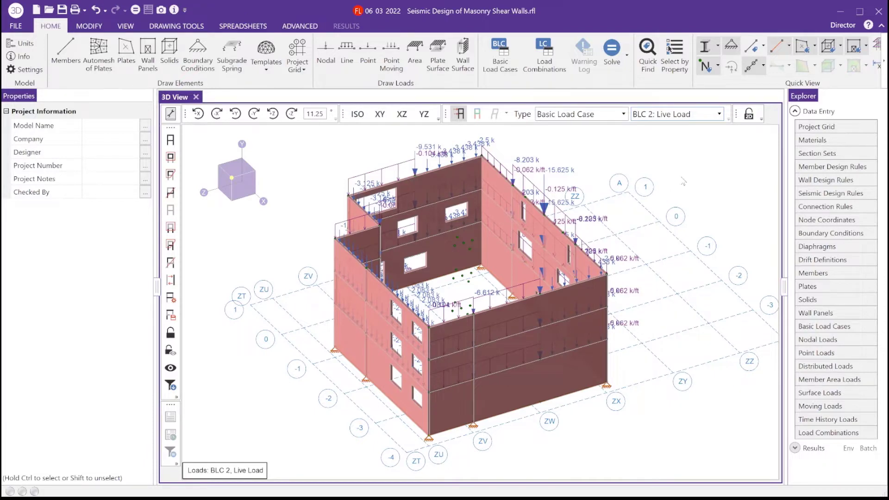
pyautogui.moveTo(684, 181); pyautogui.dragTo(684, 180, button='middle')
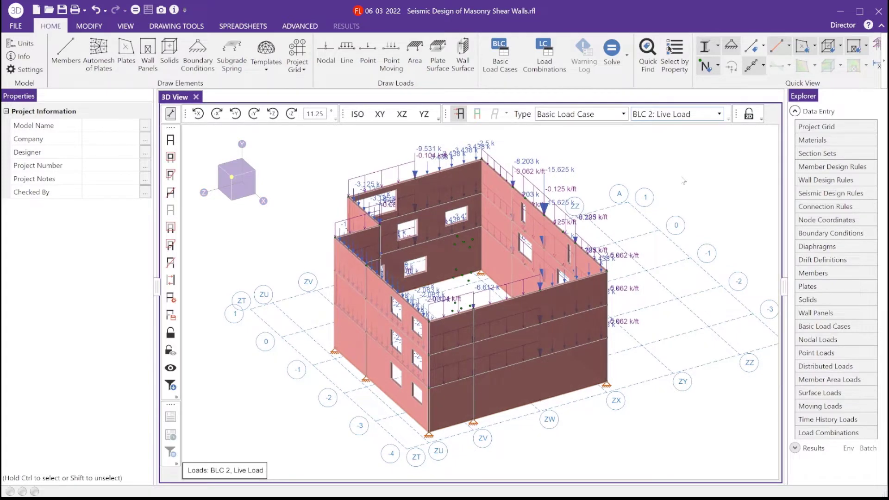
pyautogui.moveTo(684, 181); pyautogui.dragTo(683, 181, button='middle')
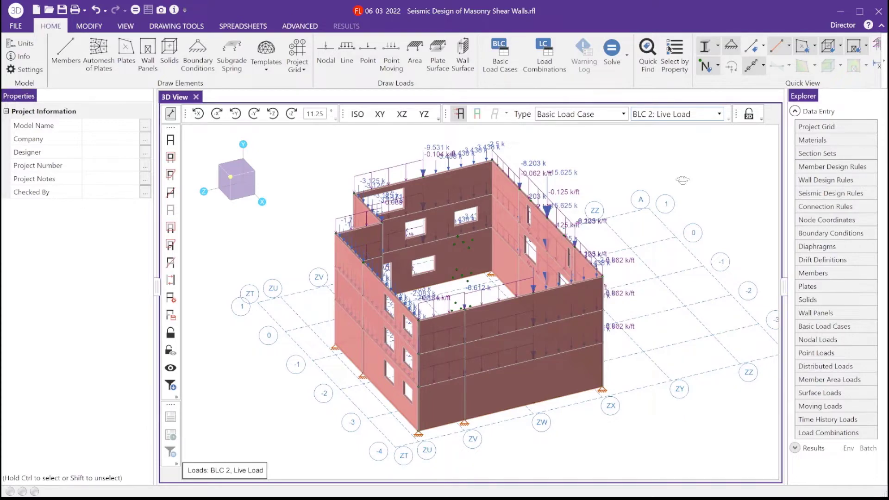
pyautogui.moveTo(682, 180); pyautogui.dragTo(683, 180, button='middle')
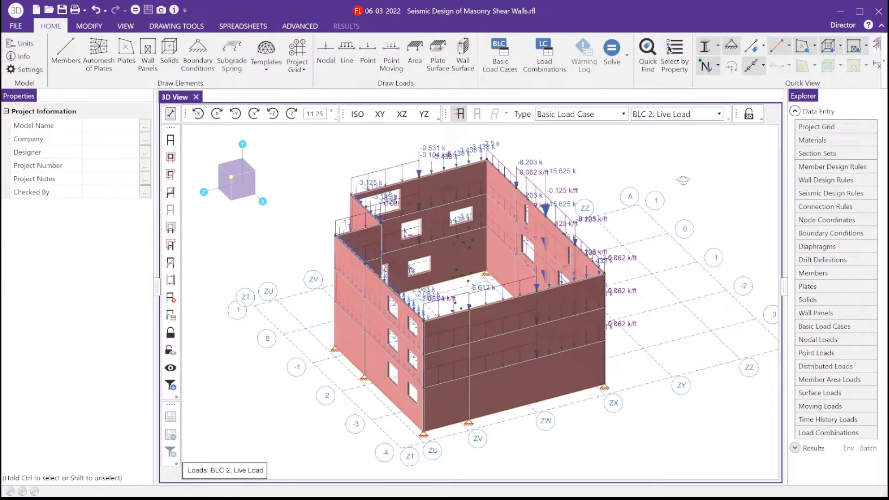
pyautogui.moveTo(683, 180); pyautogui.dragTo(683, 180, button='middle')
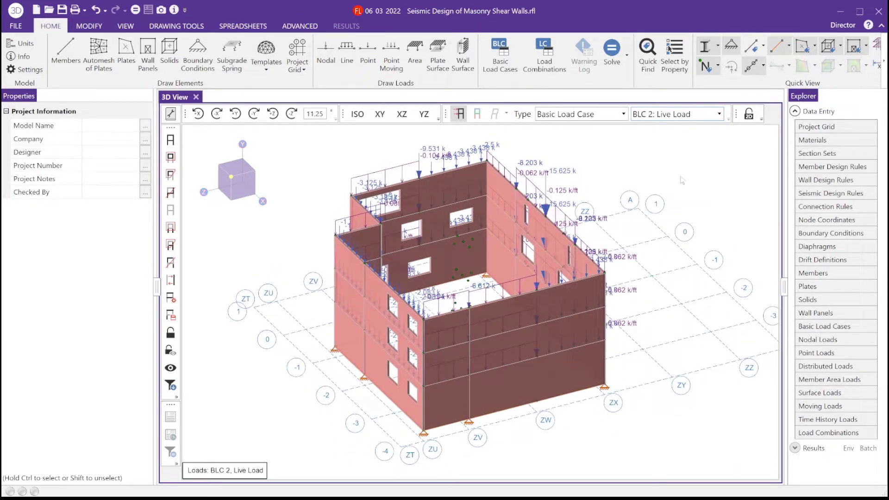
pyautogui.moveTo(682, 180); pyautogui.dragTo(685, 180, button='middle')
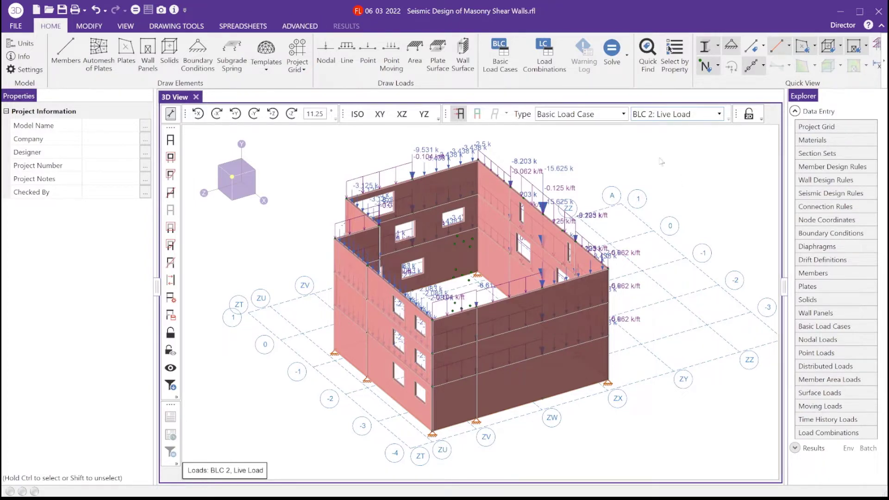
# Step: Show the model in wireframe and turn on the display of the floor diaphragms
pyautogui.click(719, 48)
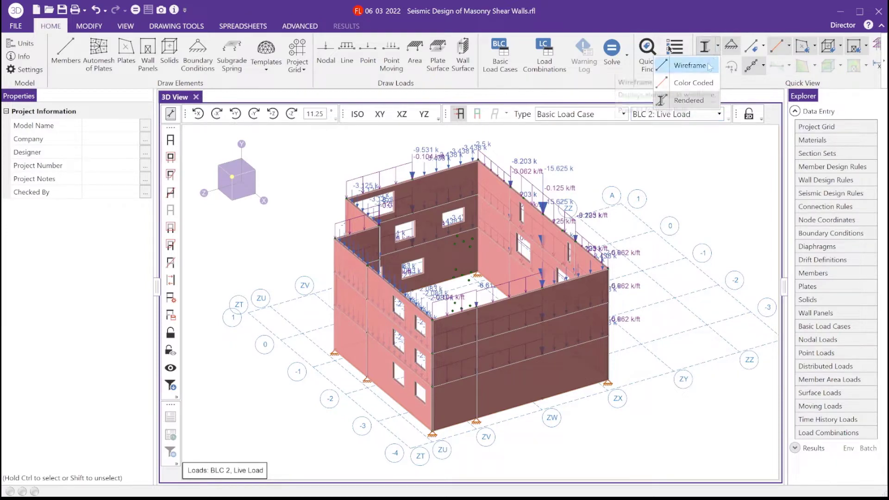
pyautogui.click(695, 65)
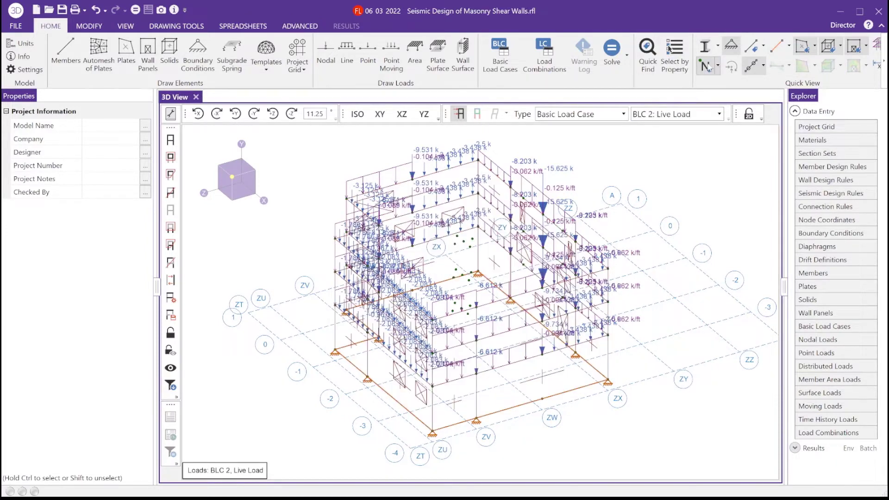
pyautogui.click(877, 46)
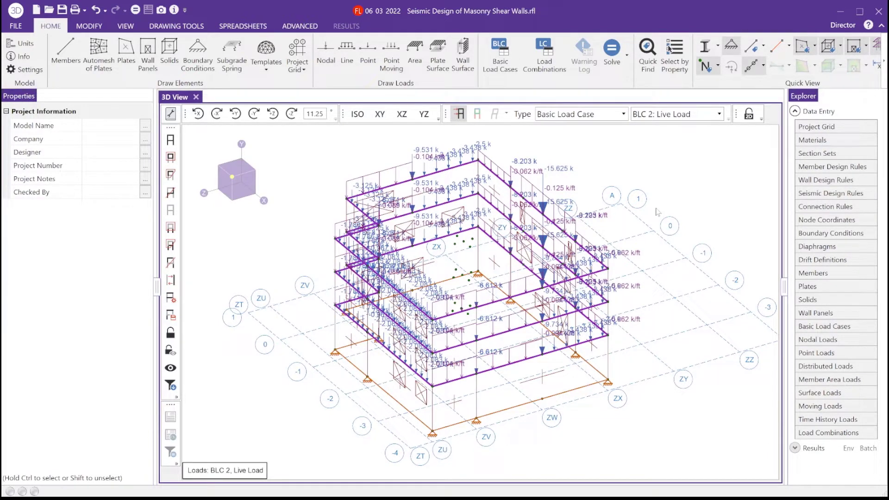
pyautogui.keyDown('ctrl'); pyautogui.moveTo(656, 209); pyautogui.dragTo(657, 211, button='middle'); pyautogui.keyUp('ctrl')
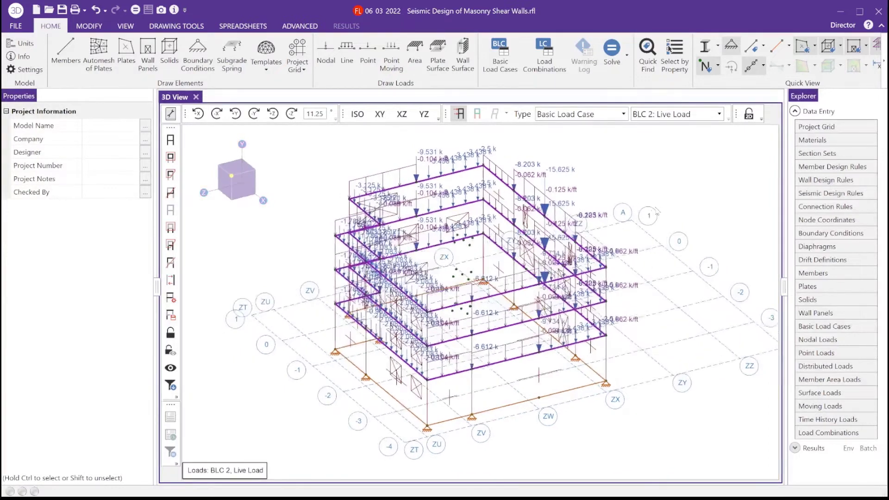
# Step: Display BLC 14: Earthquake Load X and examine the direction of the seismic forces on the diaphragms
pyautogui.click(653, 118)
pyautogui.scroll(-2, 643, 171)
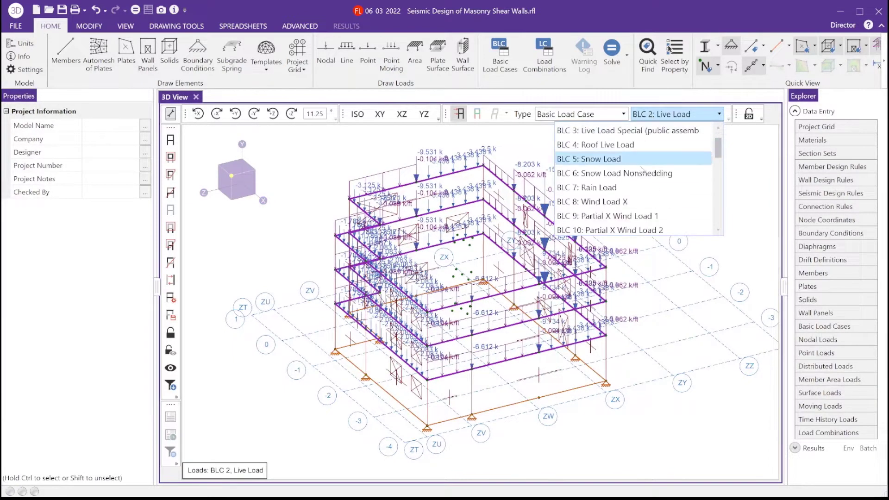
pyautogui.scroll(-2, 642, 170)
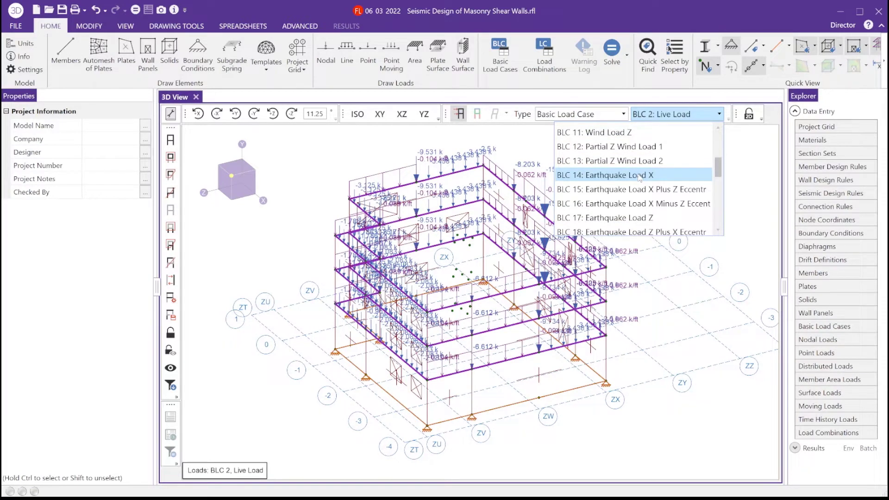
pyautogui.click(640, 177)
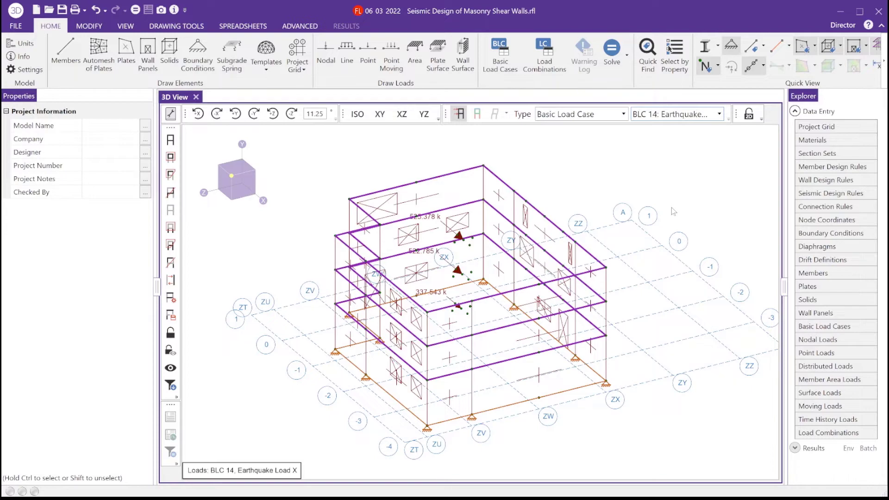
pyautogui.moveTo(671, 207)
pyautogui.mouseDown(button='middle')
pyautogui.moveTo(694, 202)
pyautogui.moveTo(688, 211)
pyautogui.mouseUp(button='middle')
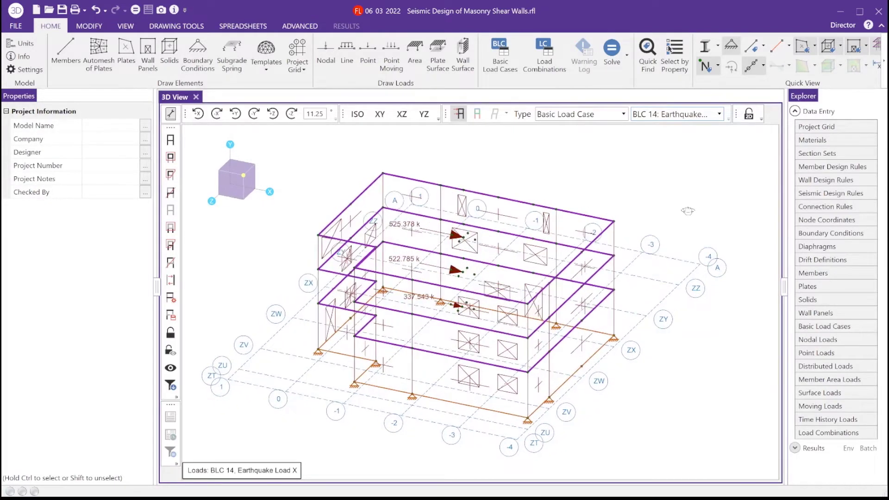
# Step: Display BLC 17: Earthquake Load Z and examine the diaphragm forces from the opposite side of the building
pyautogui.click(661, 120)
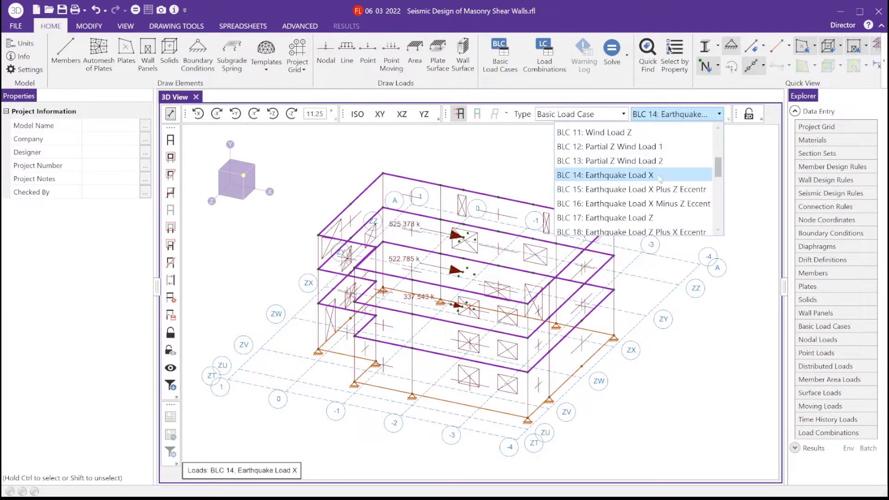
pyautogui.scroll(-1, 659, 179)
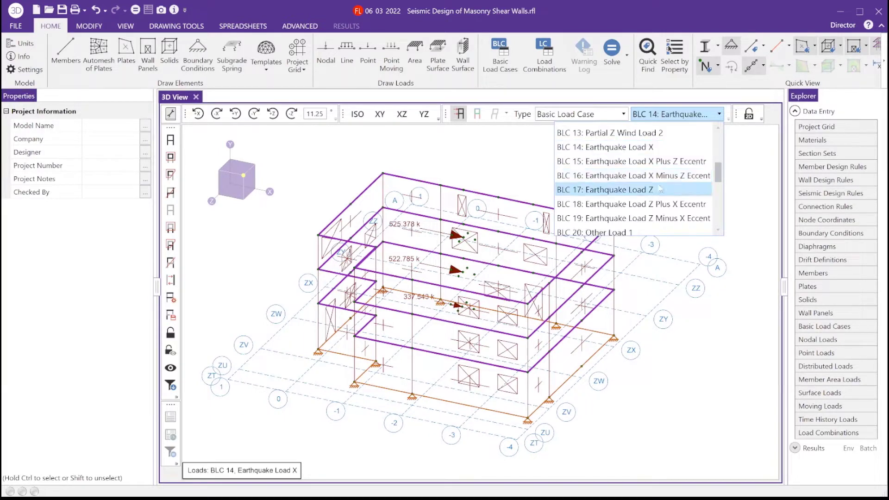
pyautogui.click(660, 189)
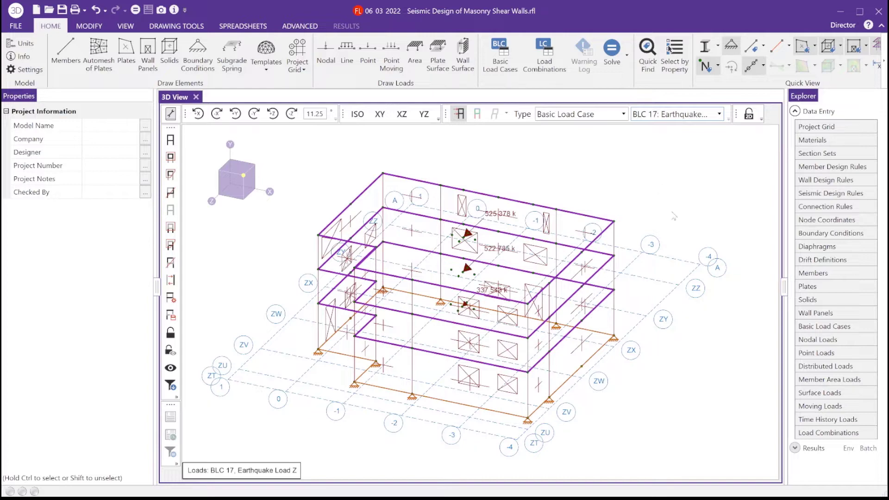
pyautogui.keyDown('ctrl'); pyautogui.moveTo(674, 216); pyautogui.dragTo(697, 216, button='middle'); pyautogui.keyUp('ctrl')
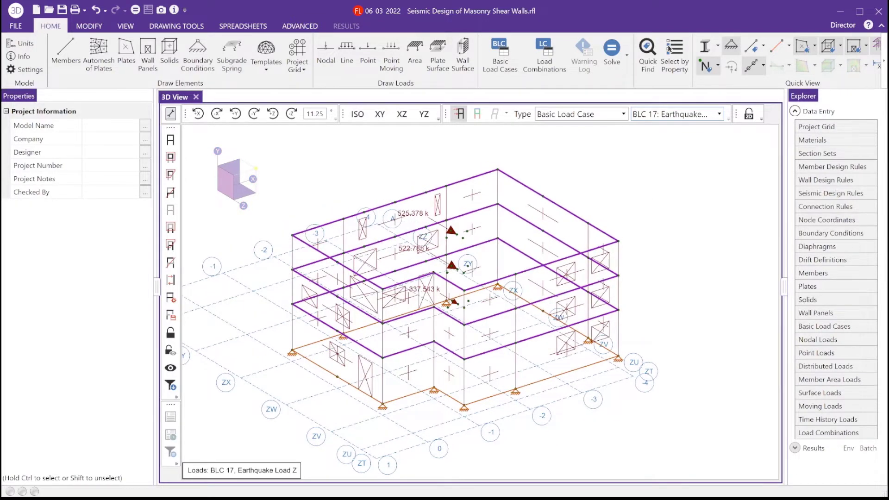
# Step: Review the Seismic Load Generator's ASCE 7-16 inputs, base shear, floor forces and diaphragm results, and close it without generating loads
pyautogui.click(300, 26)
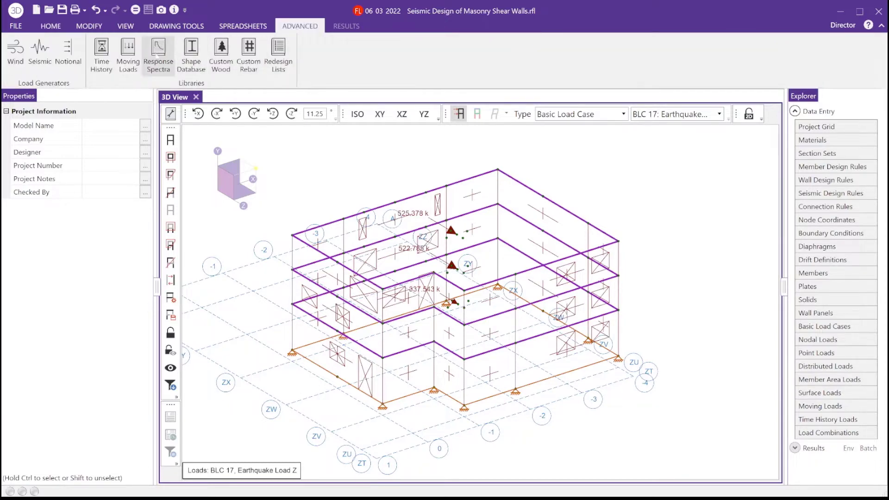
pyautogui.click(50, 58)
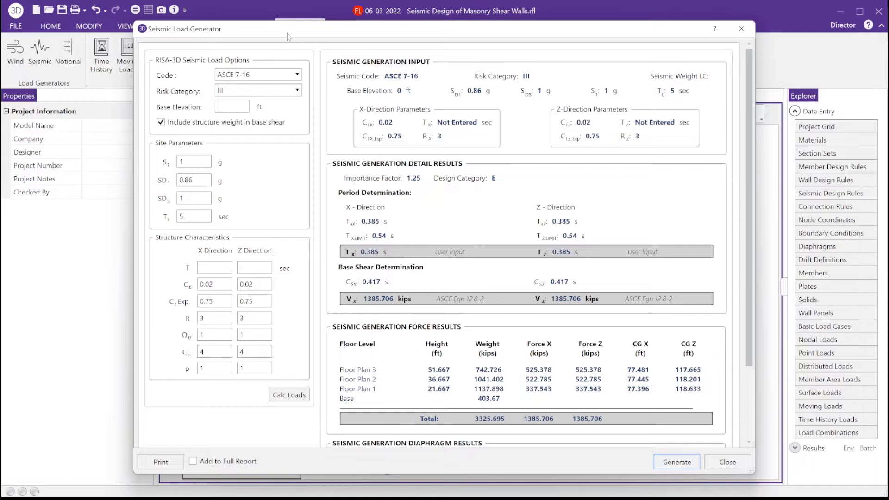
pyautogui.moveTo(287, 35); pyautogui.dragTo(276, 25)
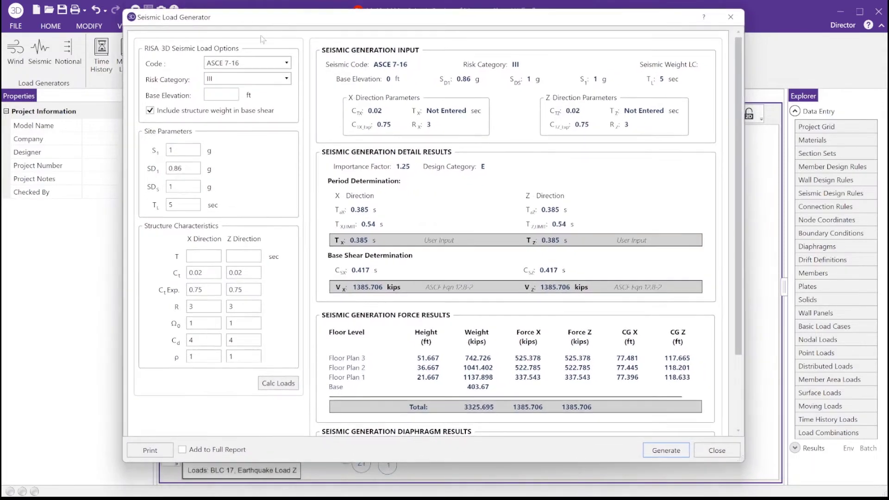
pyautogui.click(244, 62)
pyautogui.click(245, 62)
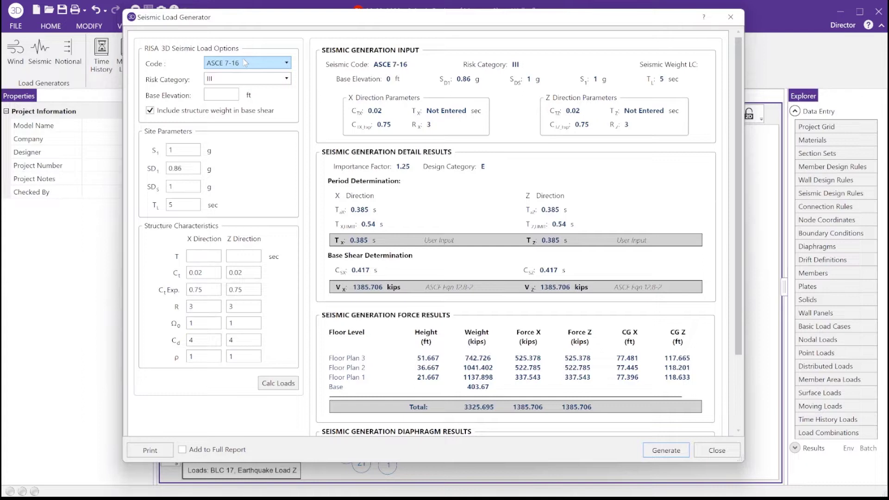
pyautogui.click(241, 83)
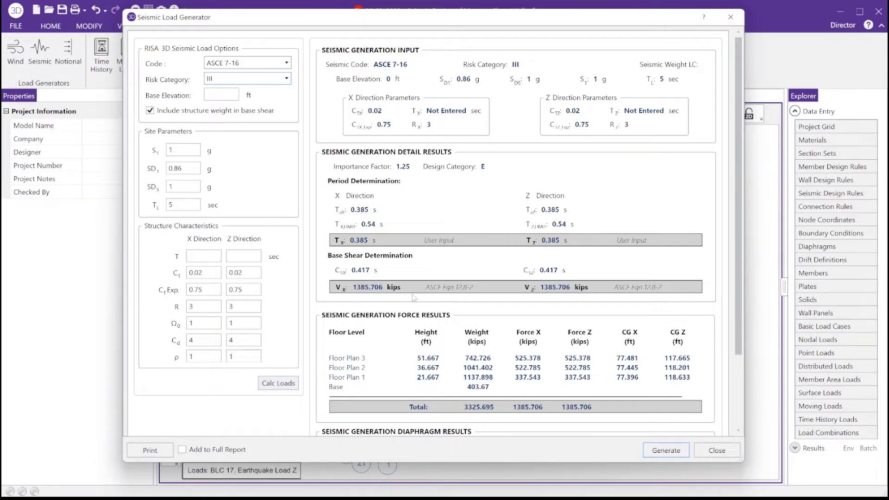
pyautogui.scroll(-3, 413, 298)
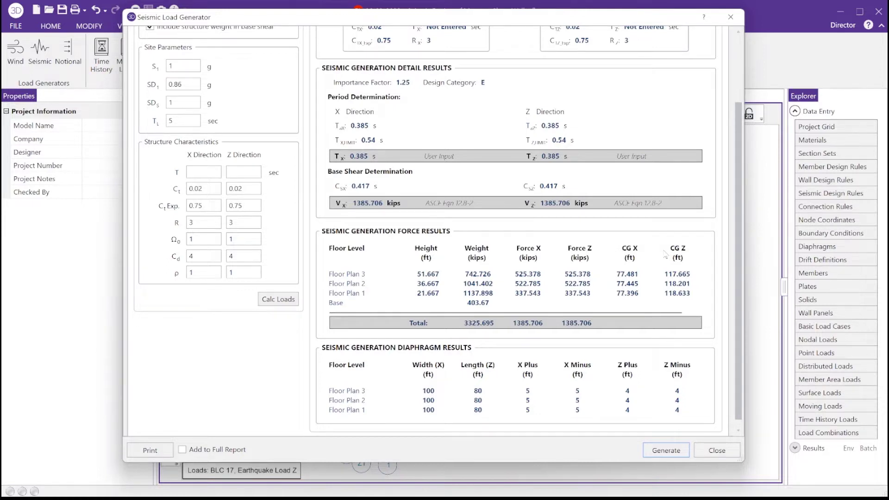
pyautogui.scroll(-1, 665, 255)
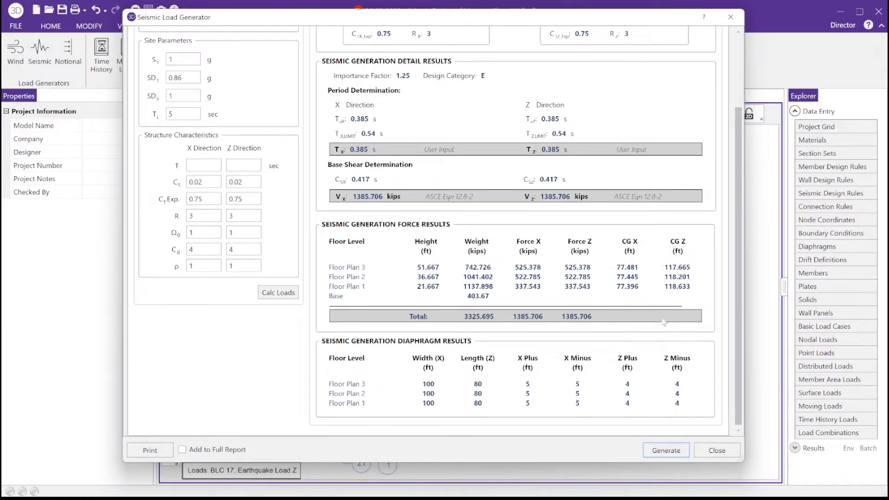
pyautogui.click(702, 450)
# Step: Open the Basic Load Cases spreadsheet and examine the loads assigned from the dead load through the earthquake load cases
pyautogui.moveTo(635, 213); pyautogui.dragTo(658, 212, button='middle')
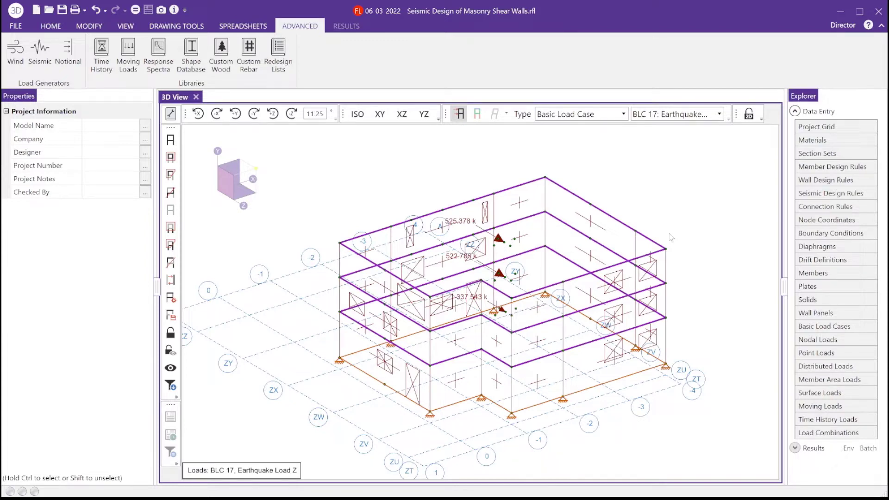
pyautogui.click(49, 29)
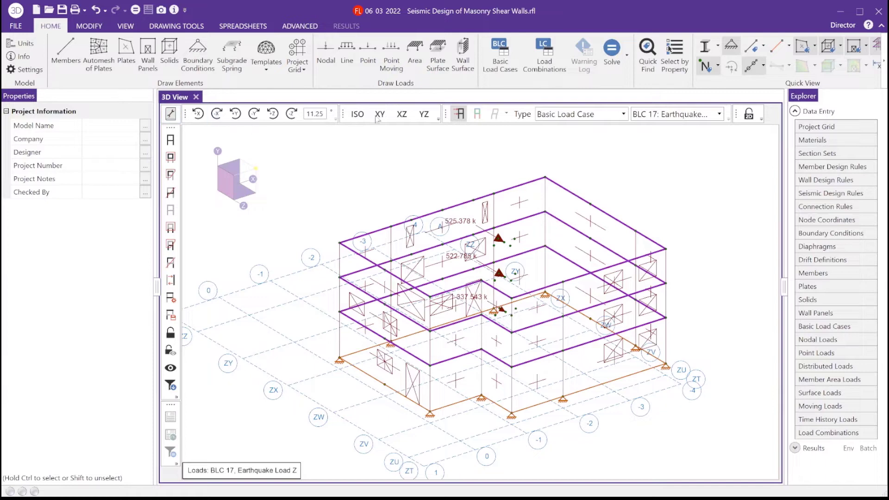
pyautogui.click(494, 63)
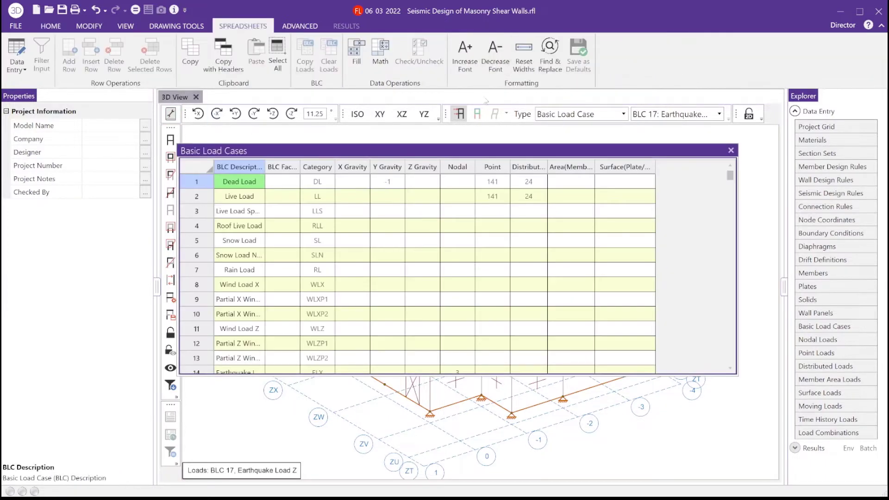
pyautogui.scroll(-1, 362, 237)
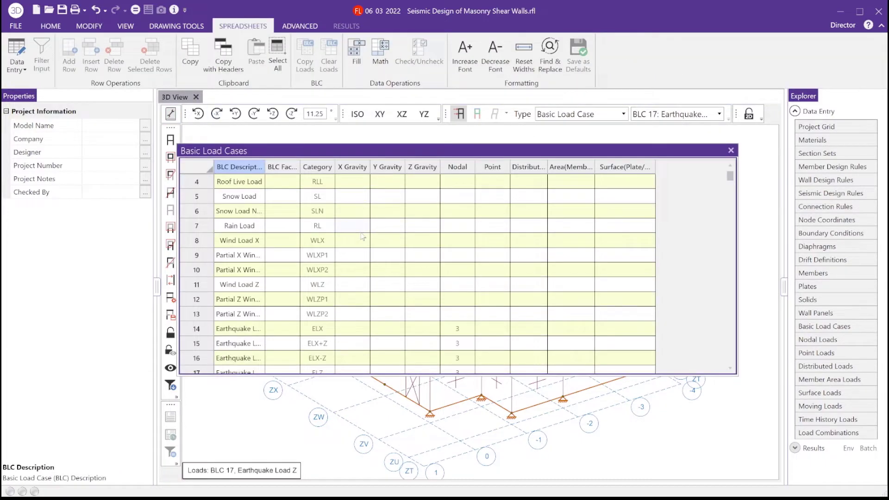
pyautogui.scroll(-1, 362, 237)
pyautogui.scroll(-1, 362, 237)
pyautogui.scroll(-1, 363, 238)
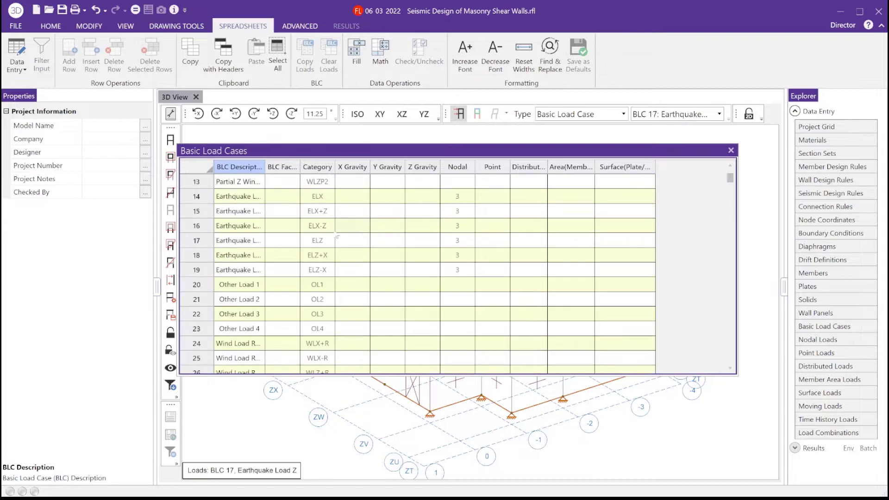
# Step: Examine the ELX, ELX+Z, ELX-Z and ELZ categories of the earthquake load cases and close the Basic Load Cases spreadsheet
pyautogui.click(318, 198)
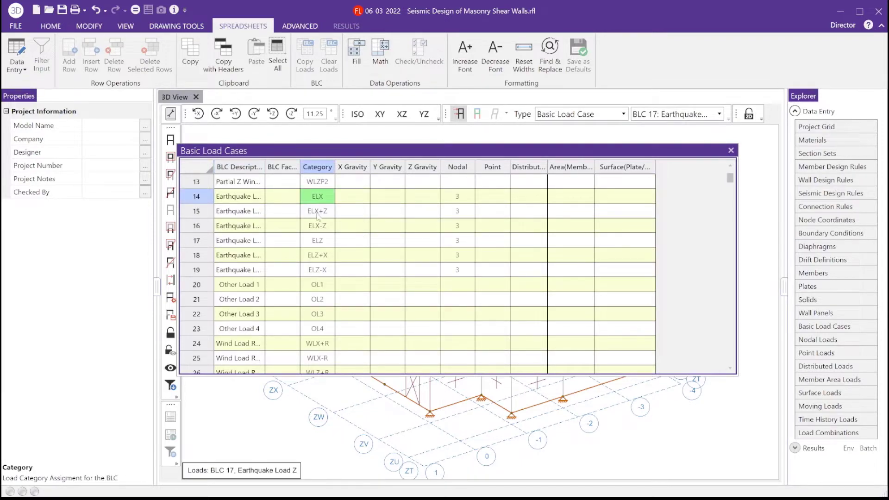
pyautogui.click(319, 215)
pyautogui.click(319, 227)
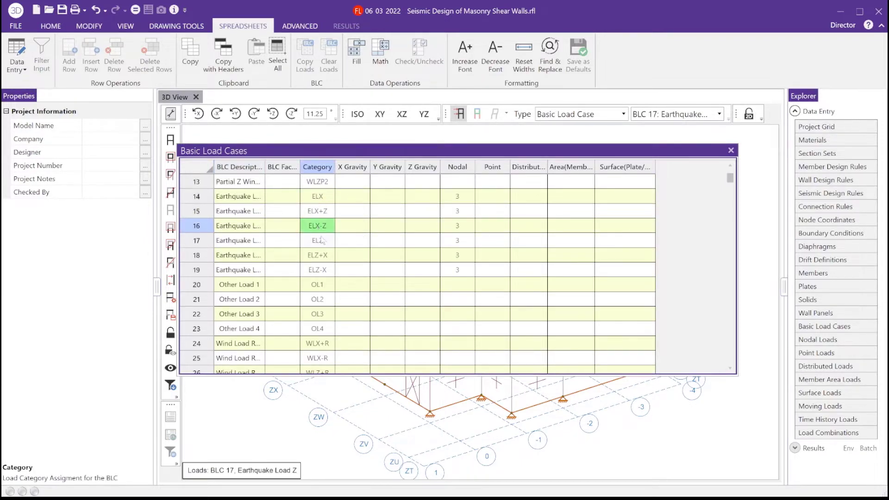
pyautogui.click(323, 241)
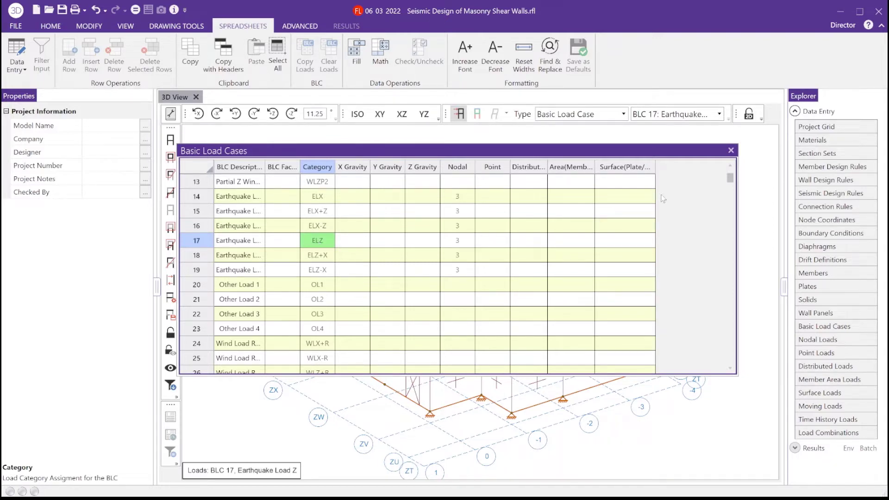
pyautogui.click(731, 151)
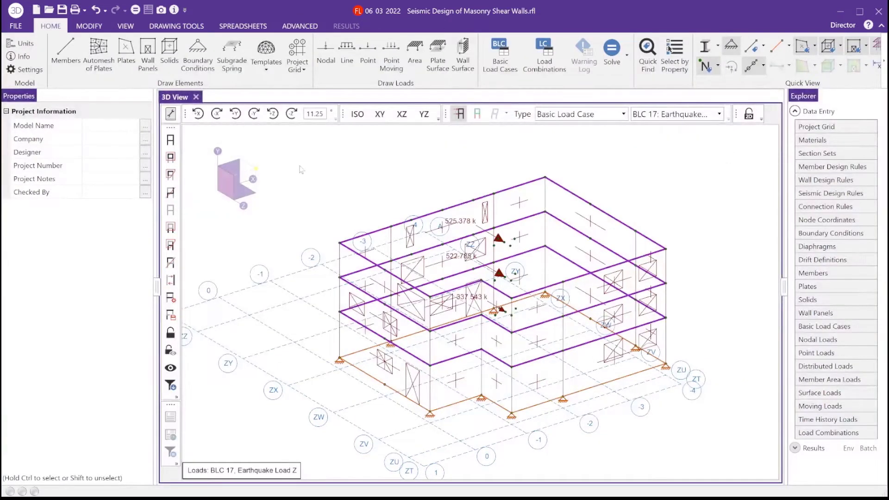
# Step: Review the design codes in the model settings, check the masonry code options, and keep TMS 402-16: Strength
pyautogui.click(22, 71)
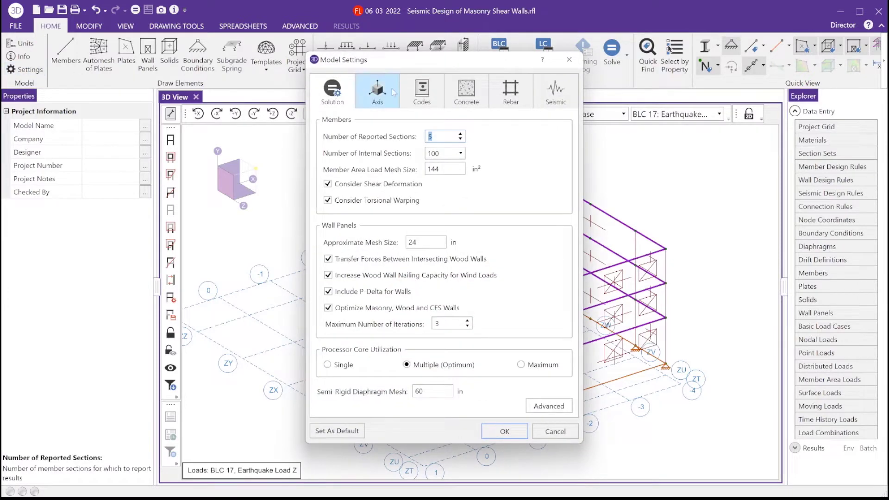
pyautogui.click(418, 92)
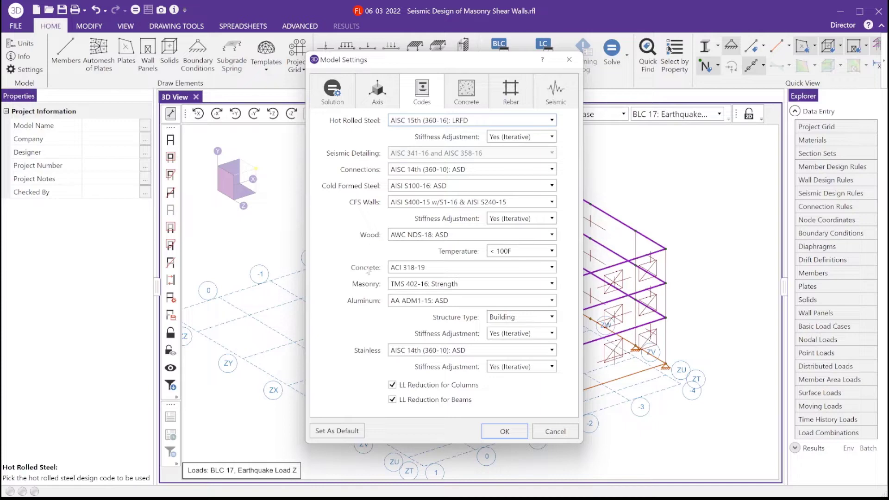
pyautogui.click(488, 285)
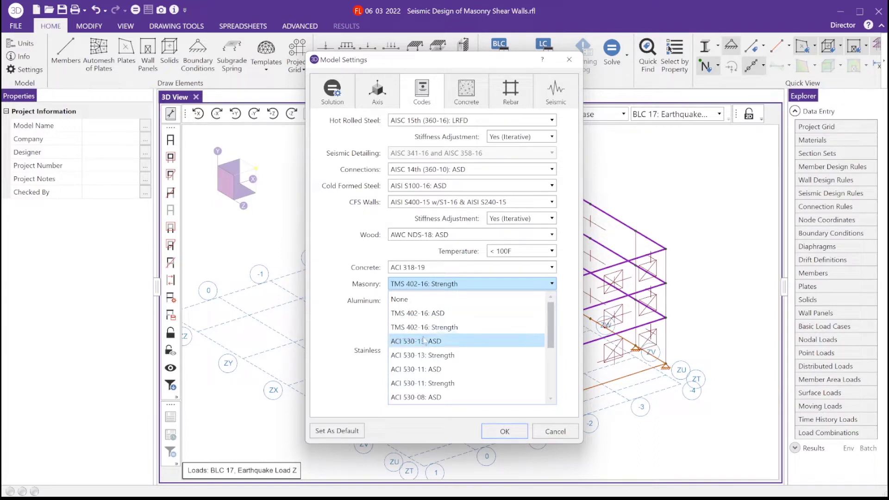
pyautogui.click(428, 287)
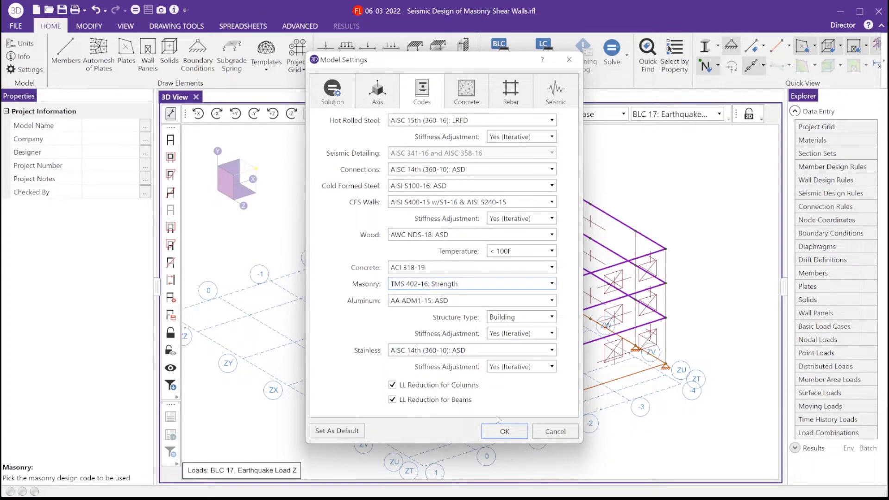
pyautogui.click(503, 431)
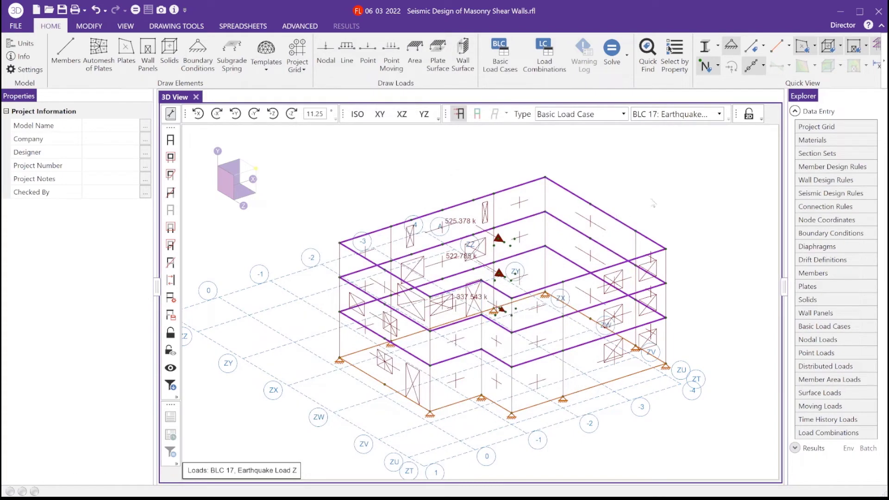
# Step: Review the block and in-plane reinforcement parameters of the Typical and Solid Walls masonry wall design rules, widening the label column for reading
pyautogui.moveTo(653, 202); pyautogui.dragTo(610, 191, button='middle')
pyautogui.moveTo(628, 215); pyautogui.dragTo(635, 218)
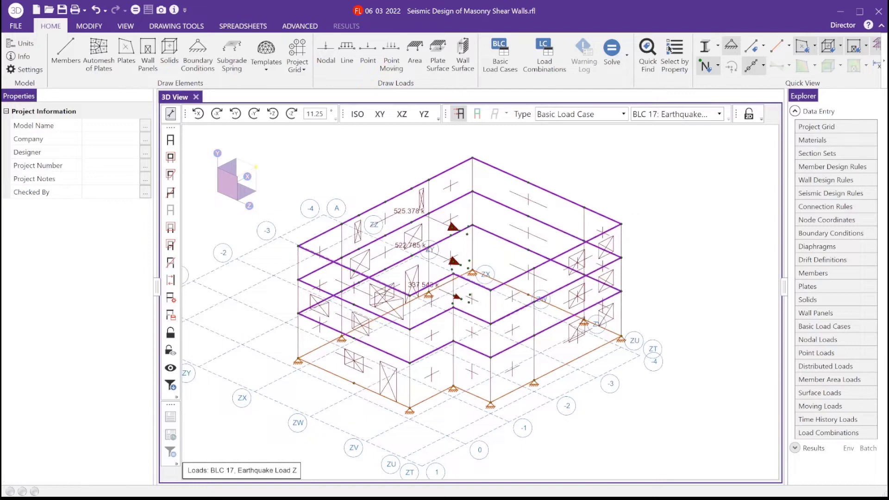
pyautogui.click(803, 180)
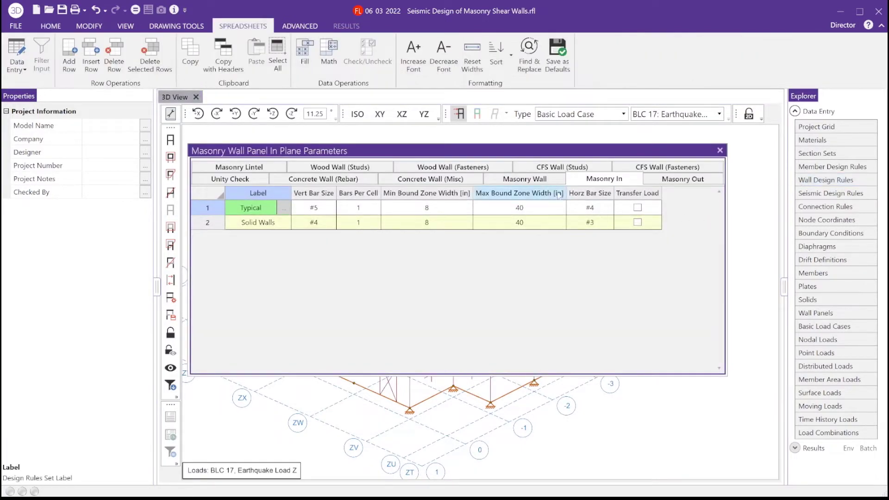
pyautogui.click(544, 181)
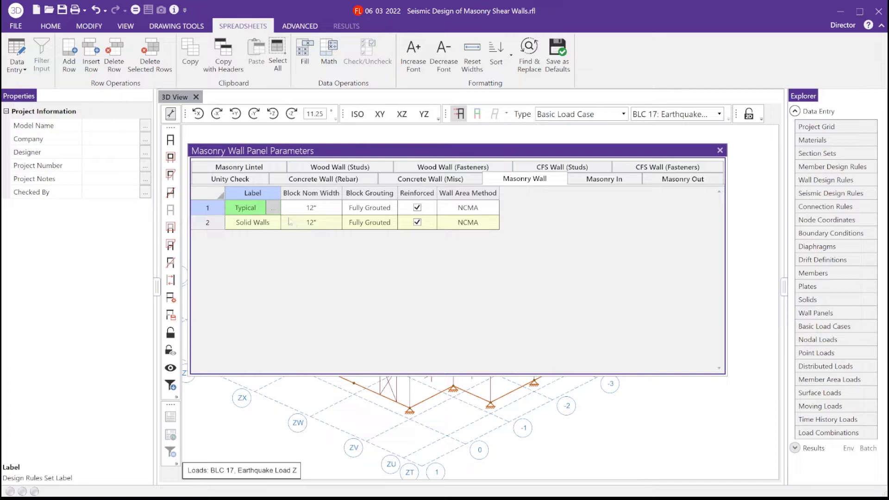
pyautogui.click(281, 193)
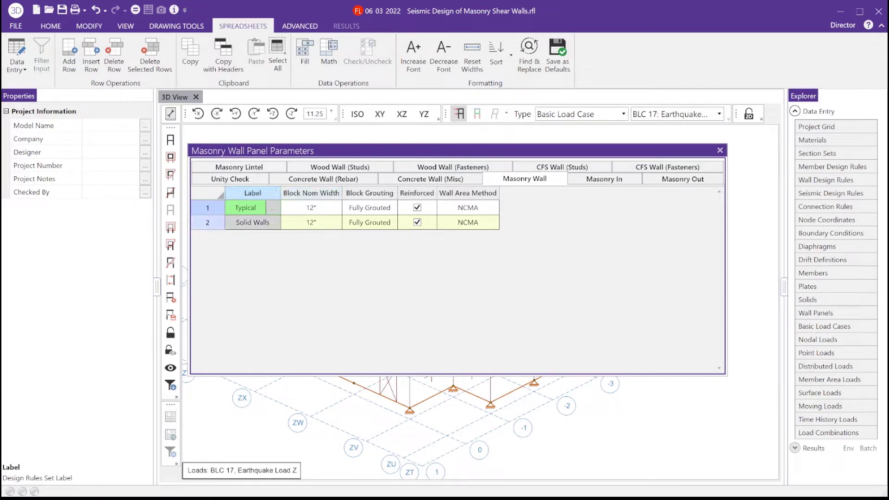
pyautogui.moveTo(281, 191); pyautogui.dragTo(305, 192)
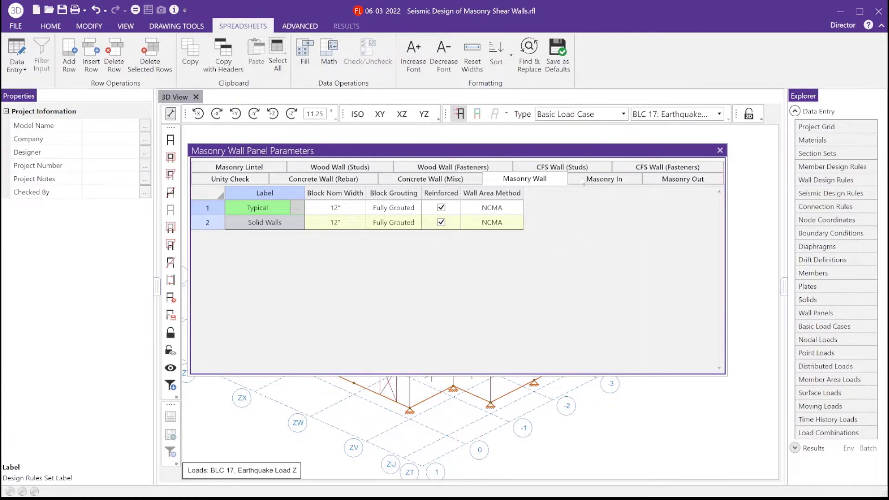
pyautogui.click(580, 181)
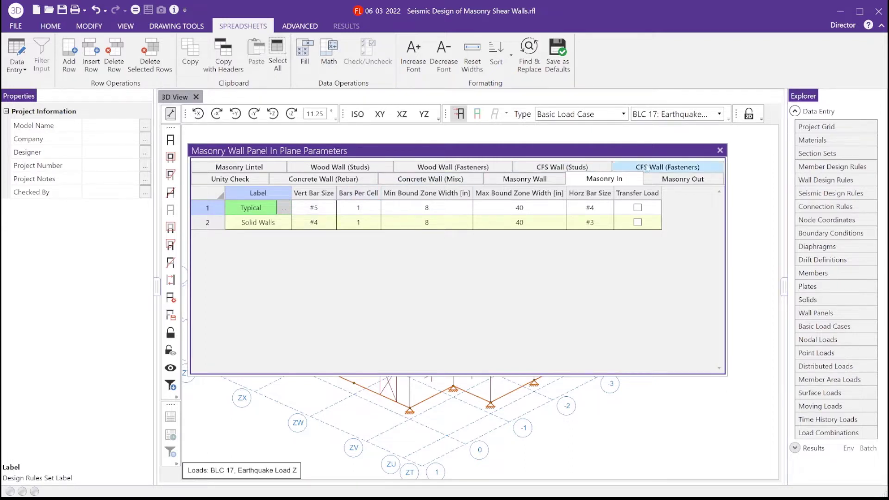
pyautogui.click(720, 150)
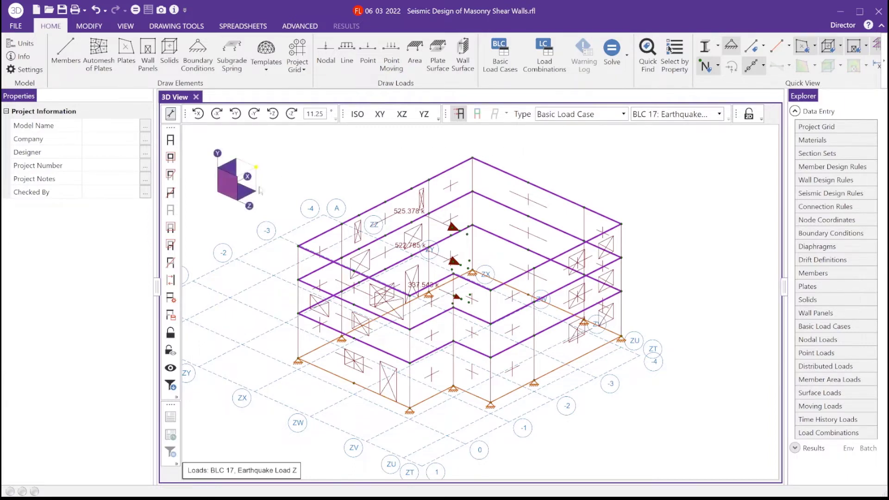
# Step: Retrieve the saved Solid Walls selection state and assign the Solid Walls design rule to the selected masonry wall panels
pyautogui.click(174, 319)
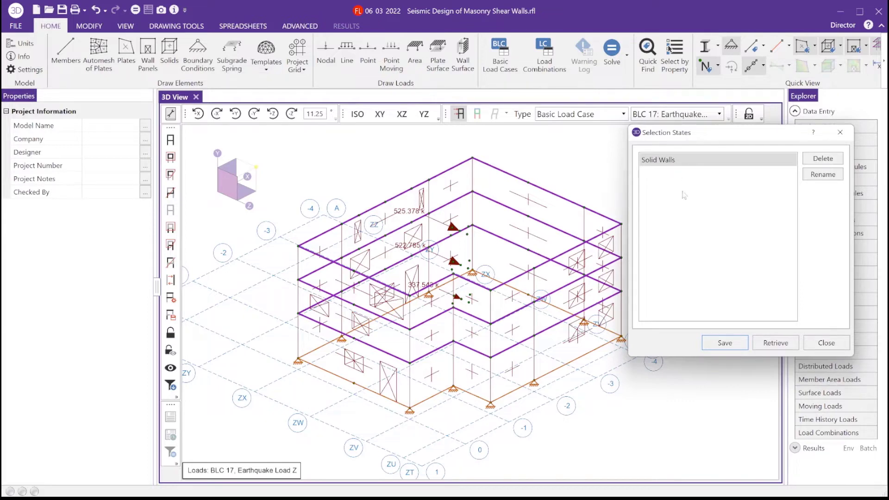
pyautogui.click(770, 343)
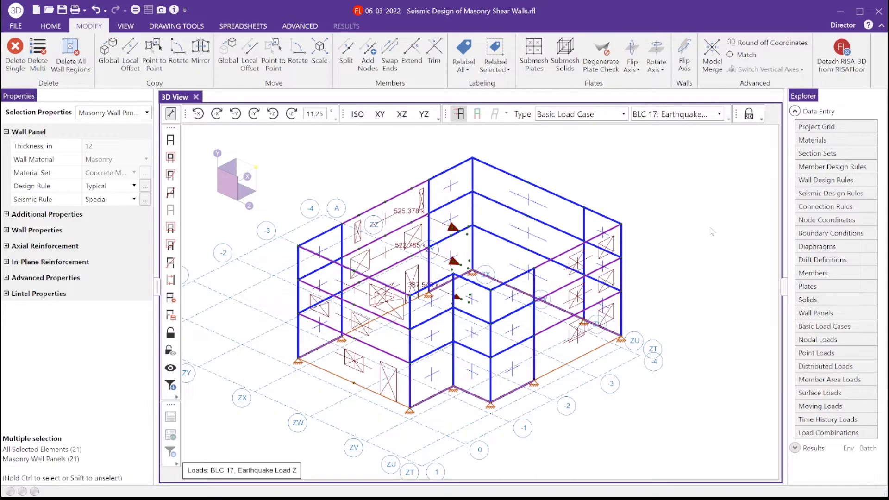
pyautogui.moveTo(711, 228)
pyautogui.keyDown('ctrl'); pyautogui.mouseDown(button='middle')
pyautogui.moveTo(680, 238)
pyautogui.moveTo(708, 232)
pyautogui.mouseUp(button='middle'); pyautogui.keyUp('ctrl')
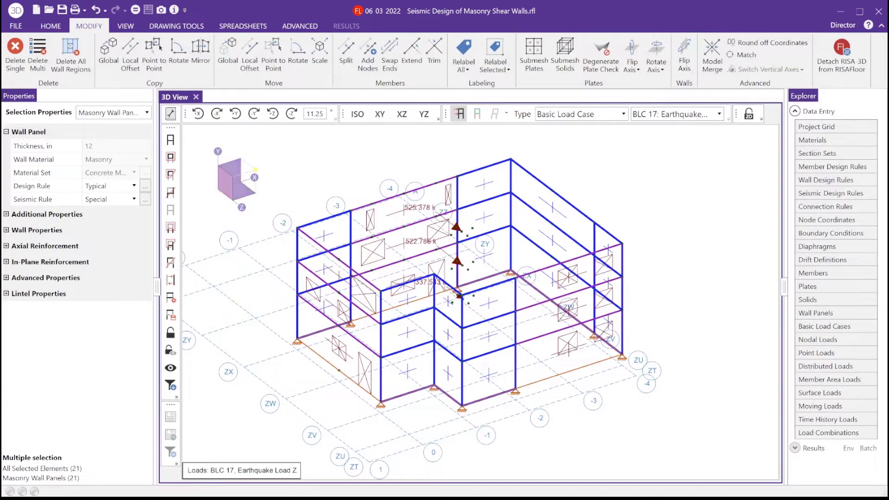
pyautogui.click(128, 190)
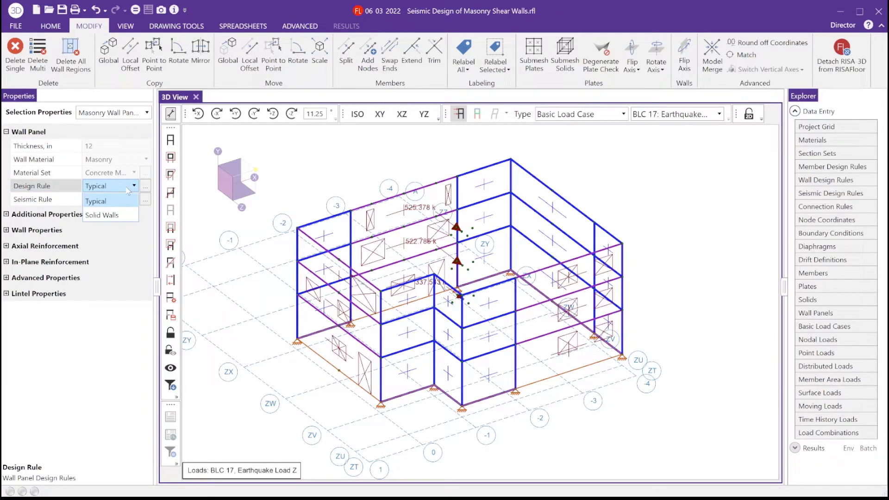
pyautogui.click(123, 216)
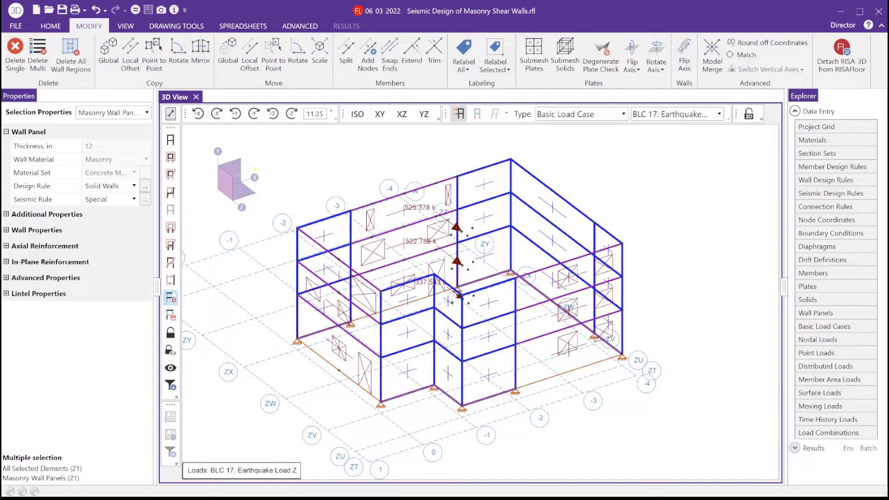
# Step: Invert the selection, limit the properties to the masonry wall panels, and check their design rule options, keeping Typical
pyautogui.click(171, 279)
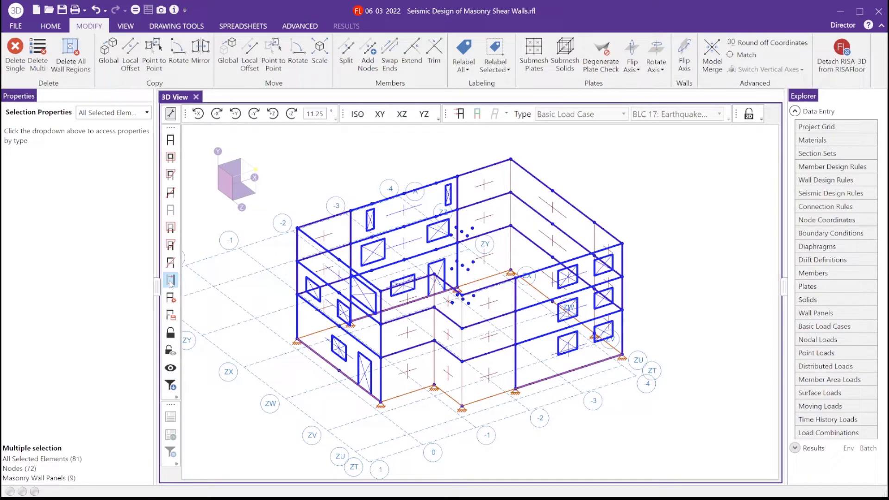
pyautogui.click(106, 113)
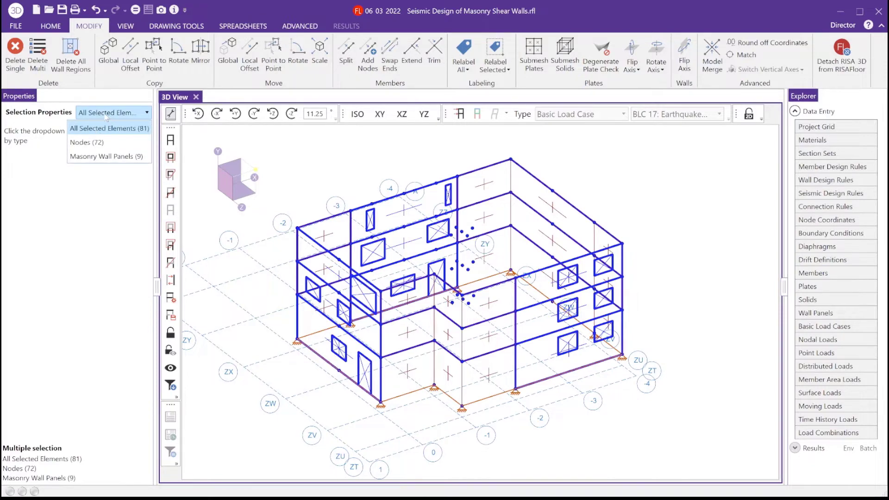
pyautogui.click(101, 157)
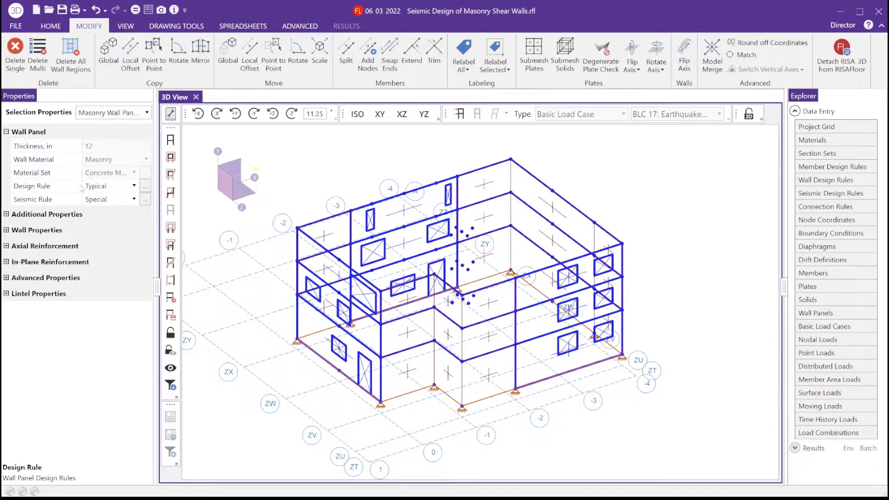
pyautogui.click(95, 187)
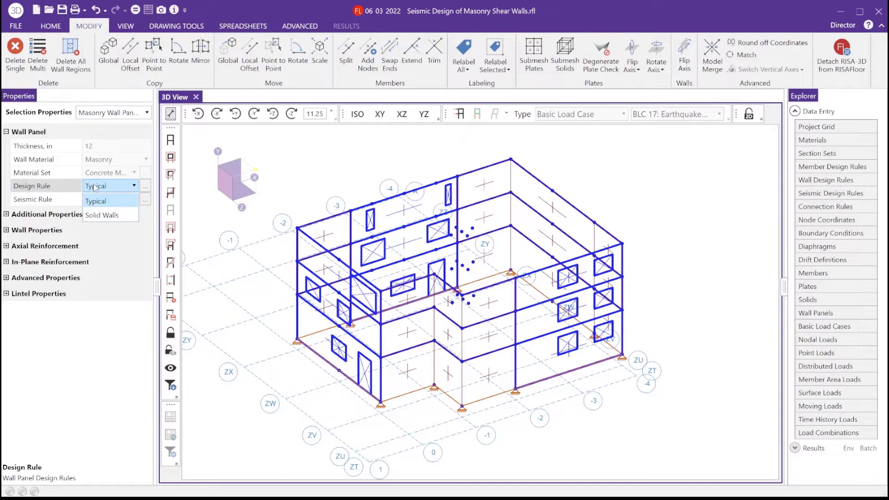
pyautogui.click(95, 186)
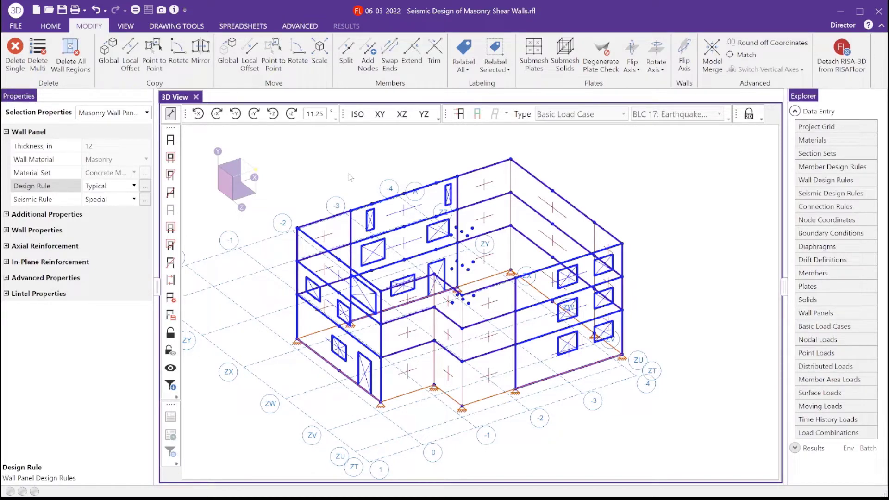
# Step: Check the seismic rule options for the selected masonry wall panels and keep Special
pyautogui.click(55, 200)
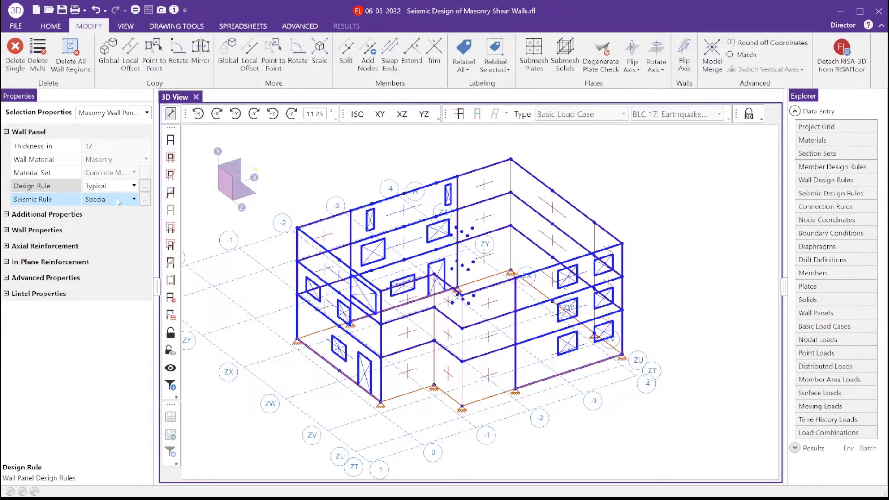
pyautogui.click(118, 200)
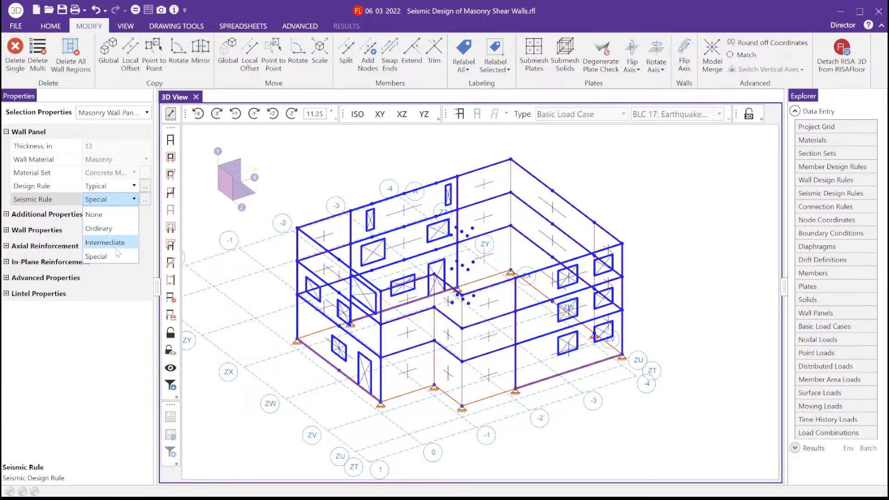
pyautogui.click(119, 202)
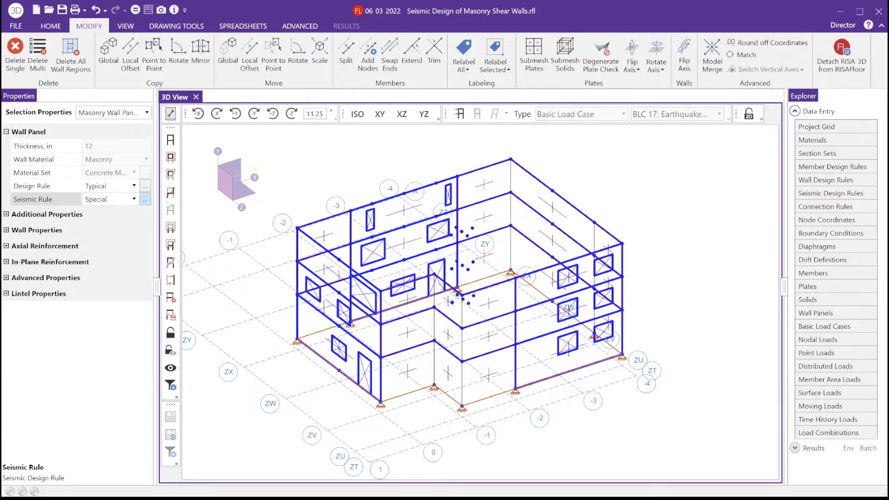
# Step: Review the masonry wall seismic design rules, checking the wall type options of the Ordinary and Special rules
pyautogui.click(821, 194)
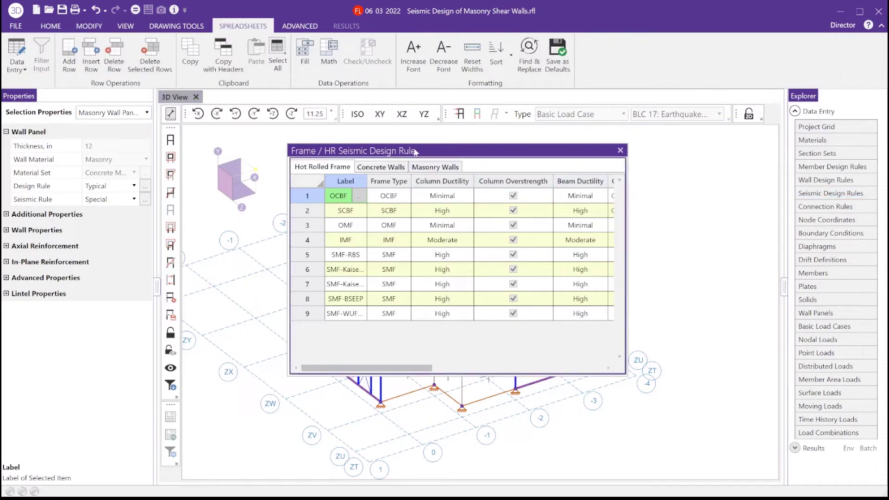
pyautogui.moveTo(415, 152); pyautogui.dragTo(431, 154)
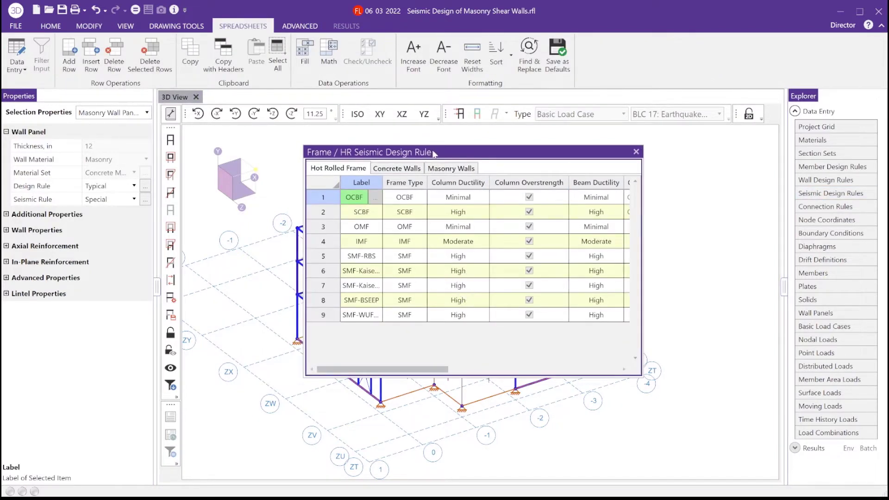
pyautogui.click(443, 169)
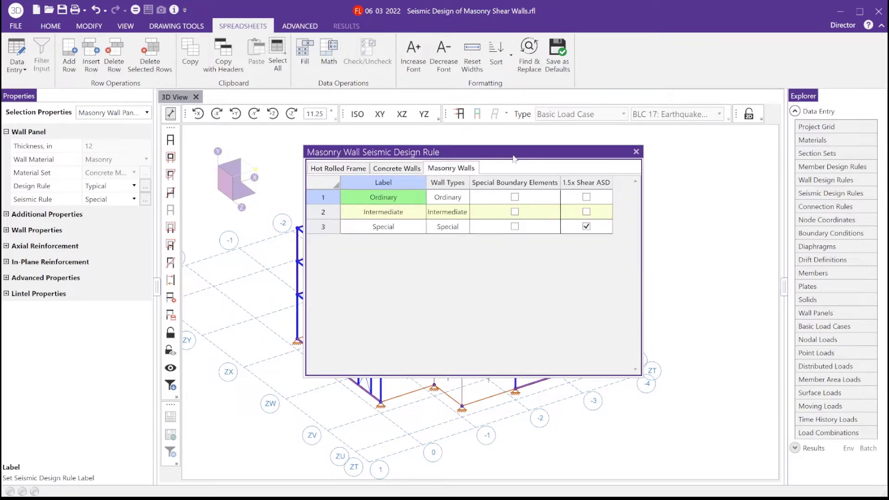
pyautogui.moveTo(514, 155); pyautogui.dragTo(565, 160)
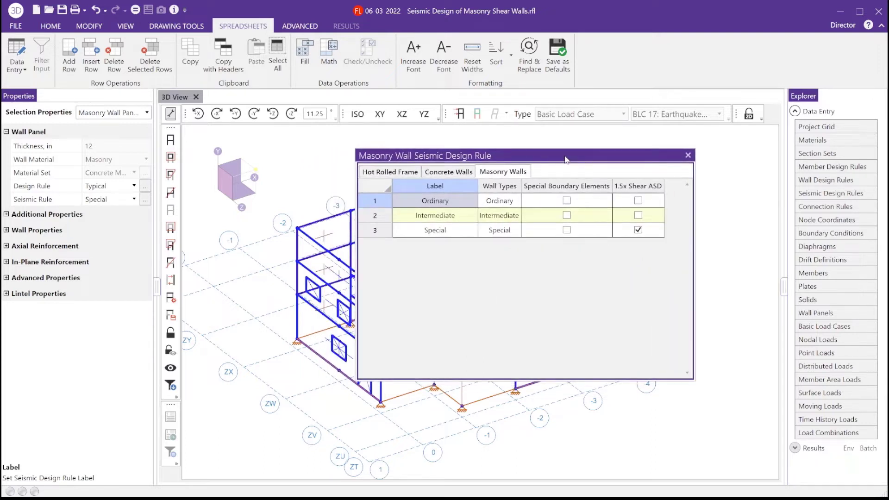
pyautogui.click(429, 195)
pyautogui.click(495, 201)
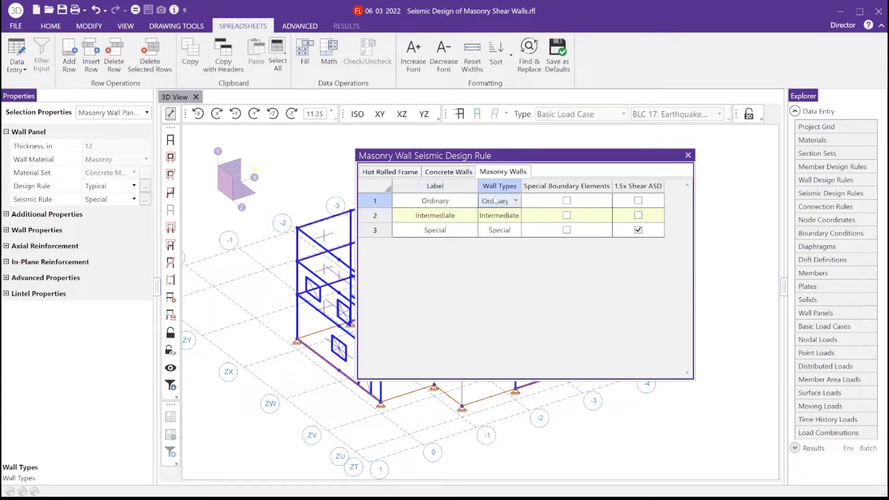
pyautogui.click(496, 201)
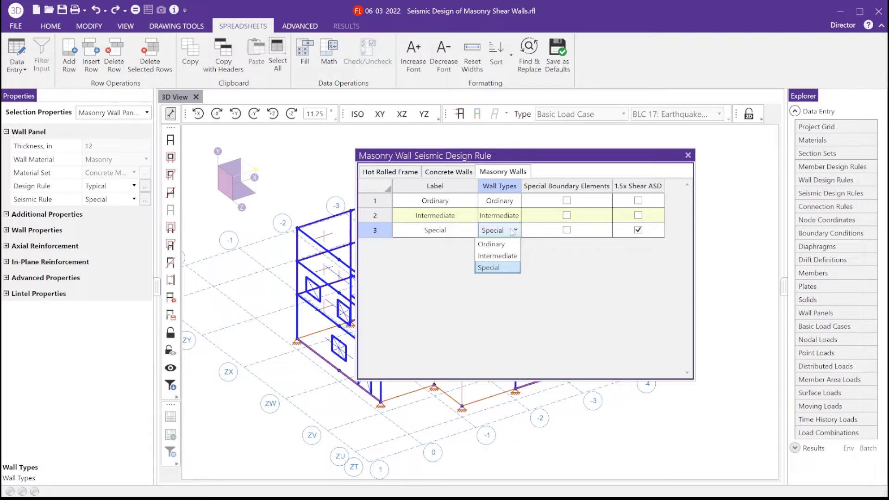
pyautogui.click(512, 231)
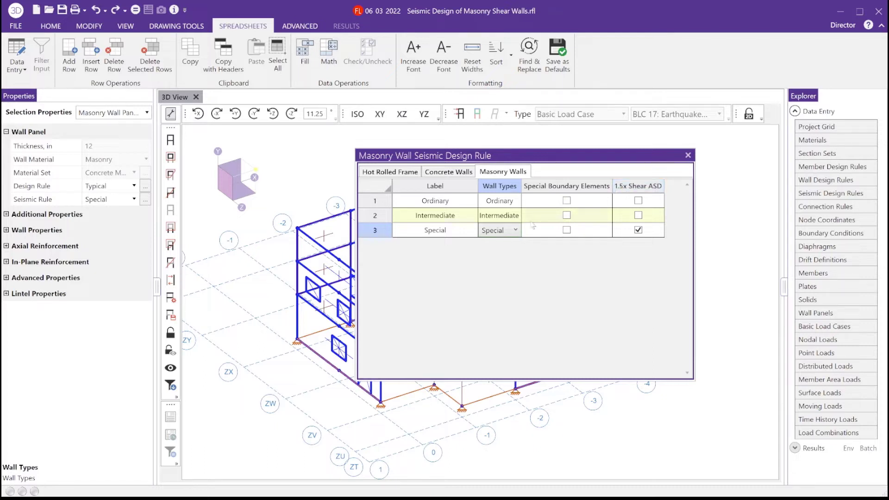
pyautogui.click(504, 233)
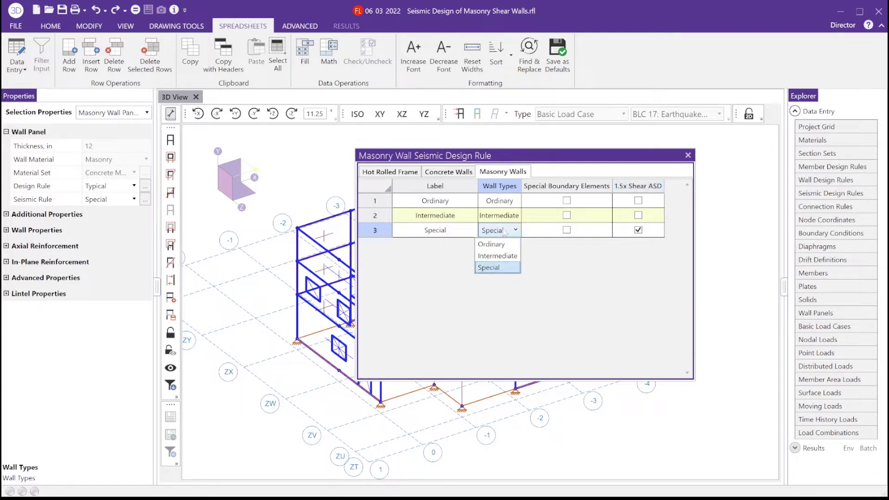
pyautogui.click(504, 233)
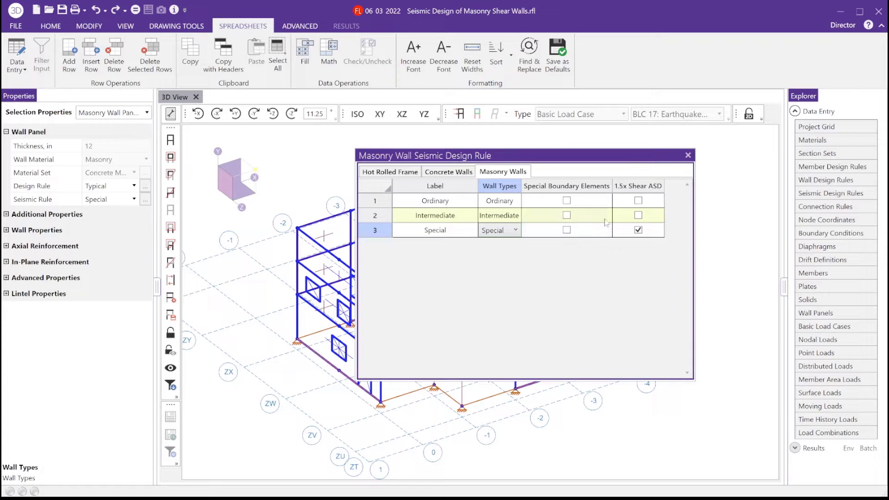
pyautogui.click(688, 156)
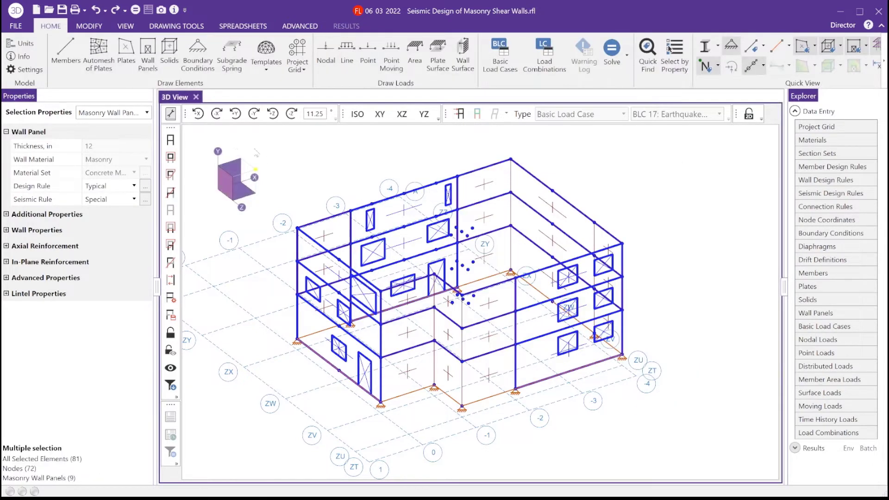
# Step: Select the whole building, check the design and seismic rule assignments of all masonry wall panels, and clear the selection
pyautogui.moveTo(266, 137); pyautogui.dragTo(684, 441)
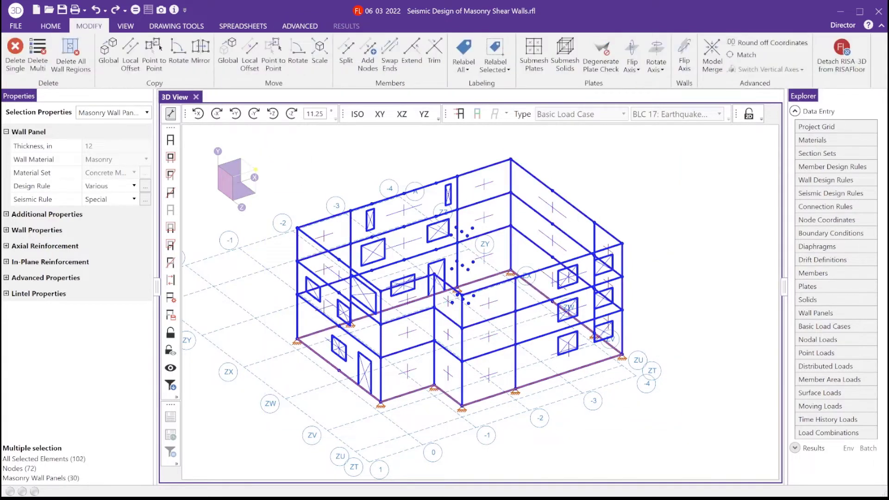
pyautogui.click(116, 112)
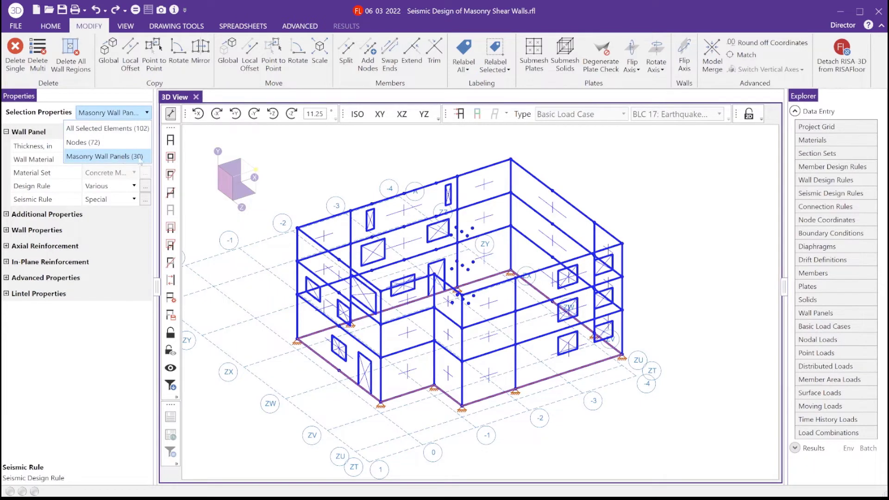
pyautogui.click(130, 112)
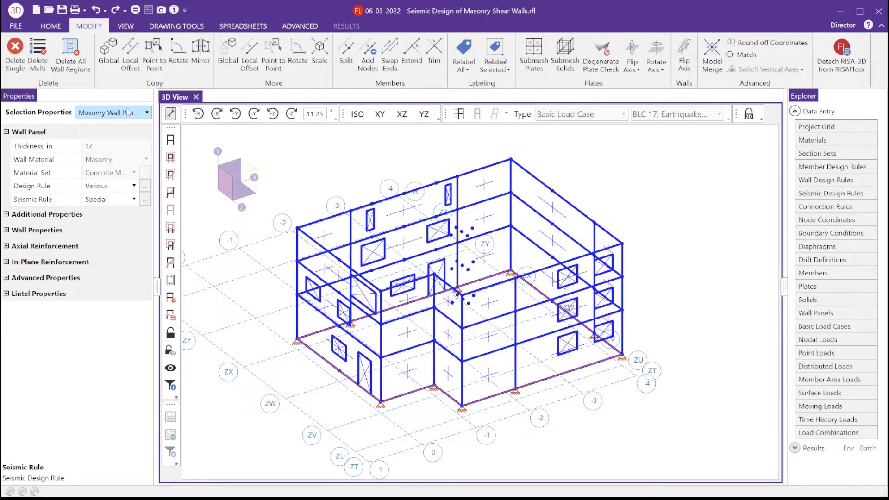
pyautogui.click(73, 204)
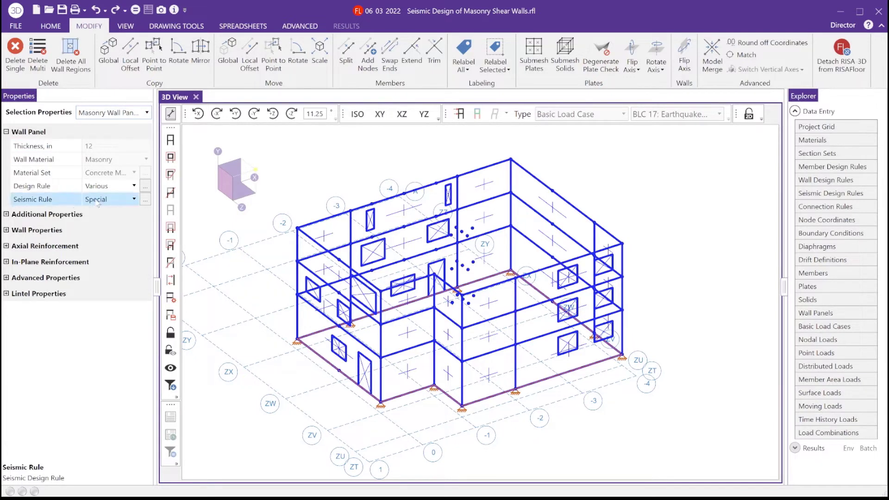
pyautogui.click(96, 200)
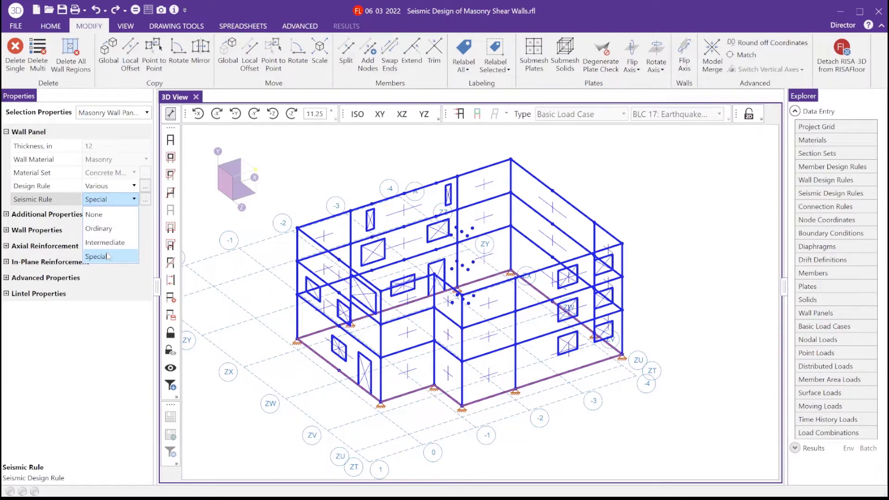
pyautogui.click(122, 201)
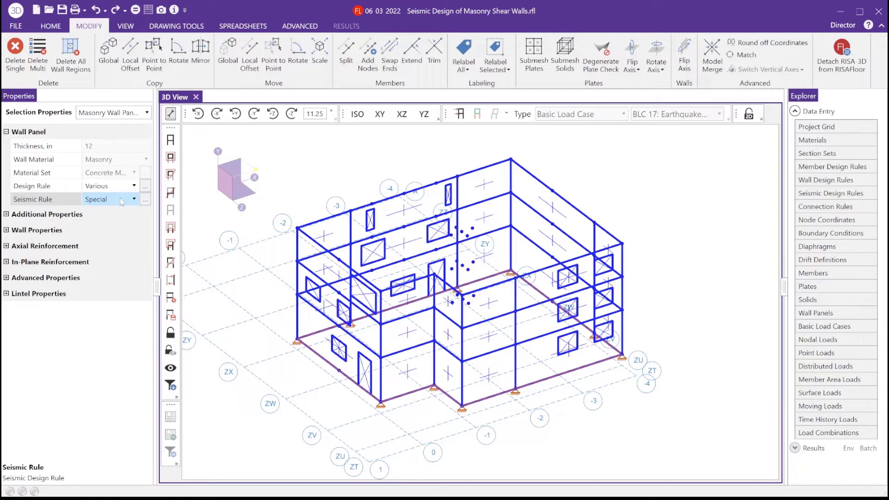
pyautogui.click(297, 179)
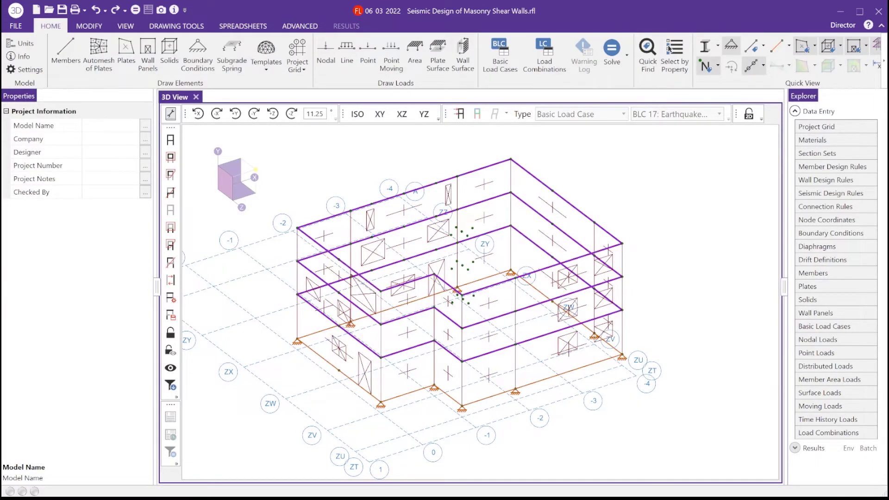
# Step: Generate the gravity load combinations for the United States with 2018 IBC Strength, including deflection combinations and no roof or notional loads
pyautogui.click(537, 72)
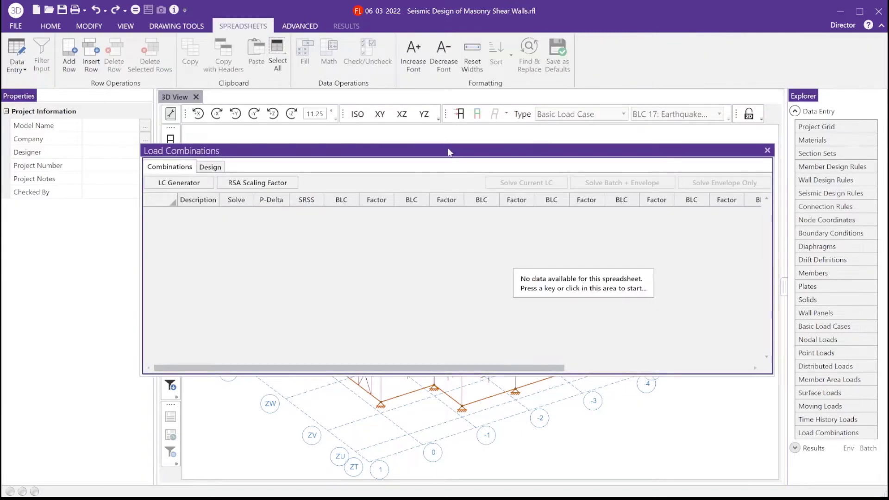
pyautogui.moveTo(450, 155); pyautogui.dragTo(453, 176)
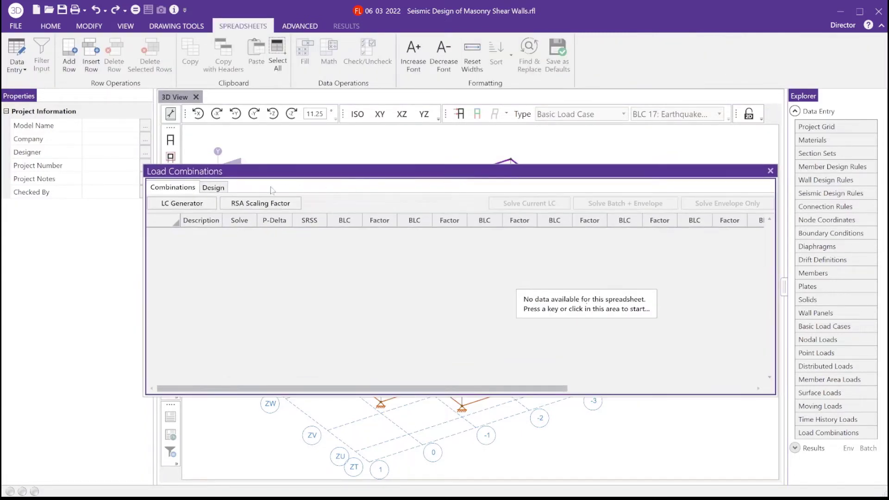
pyautogui.click(213, 203)
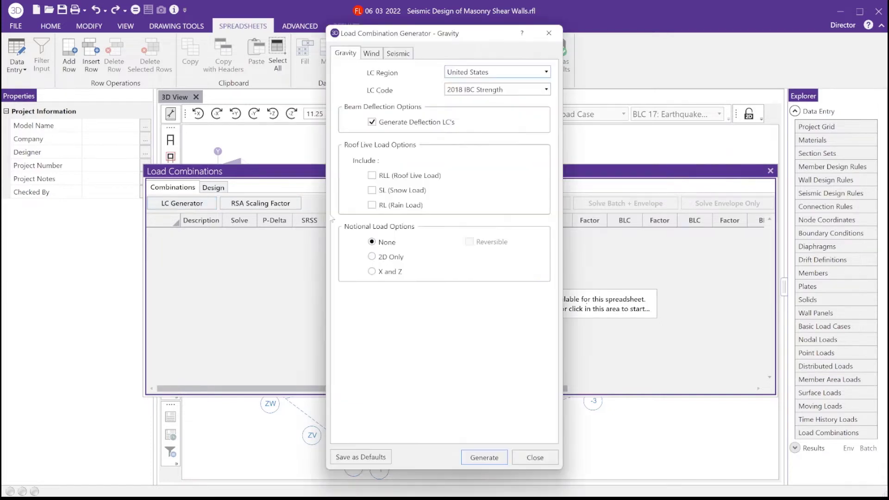
pyautogui.moveTo(435, 39); pyautogui.dragTo(466, 35)
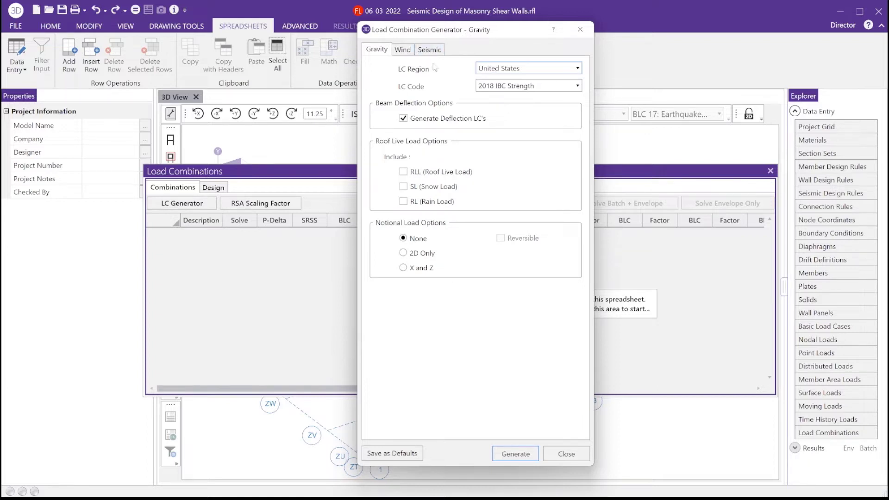
pyautogui.click(492, 73)
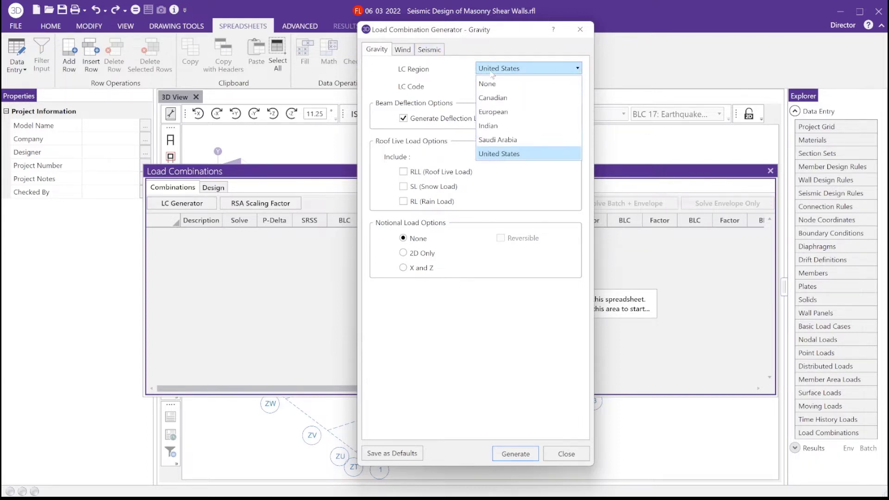
pyautogui.click(492, 72)
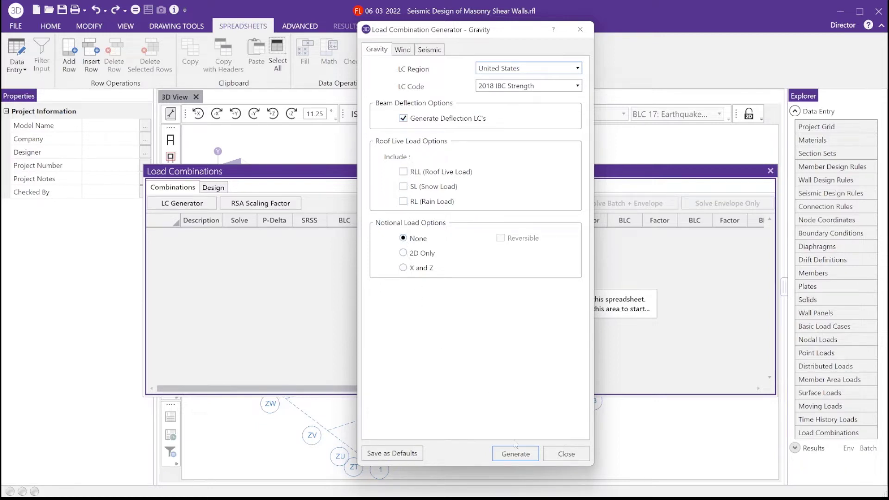
pyautogui.click(519, 454)
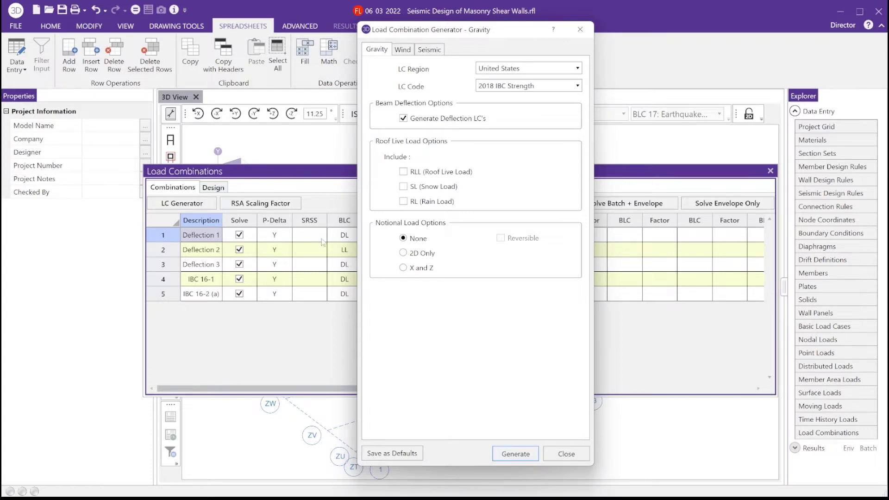
# Step: Generate 2018 IBC Strength seismic load combinations in X and Z with the Reversible and Include ρ options
pyautogui.click(429, 49)
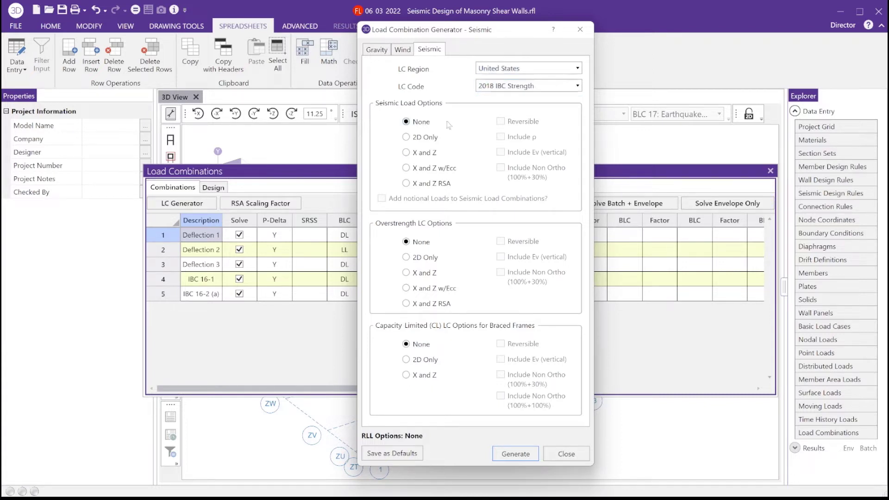
pyautogui.click(432, 155)
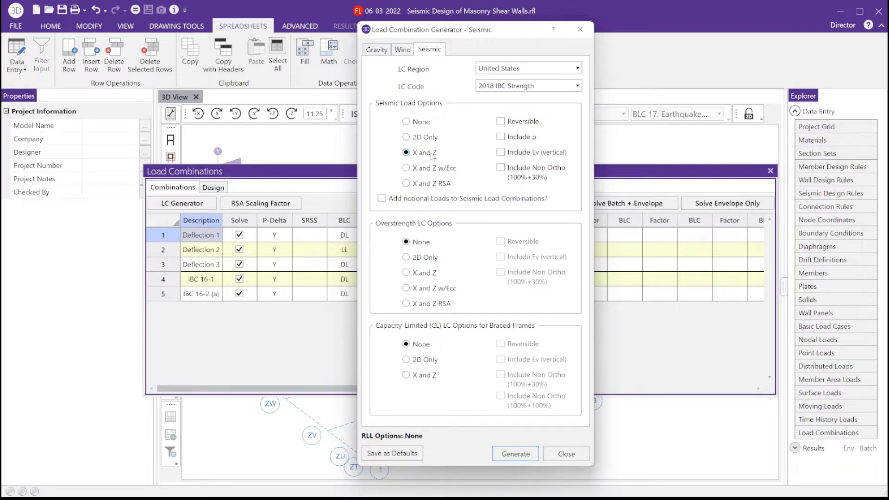
pyautogui.click(500, 122)
pyautogui.click(501, 137)
pyautogui.click(503, 455)
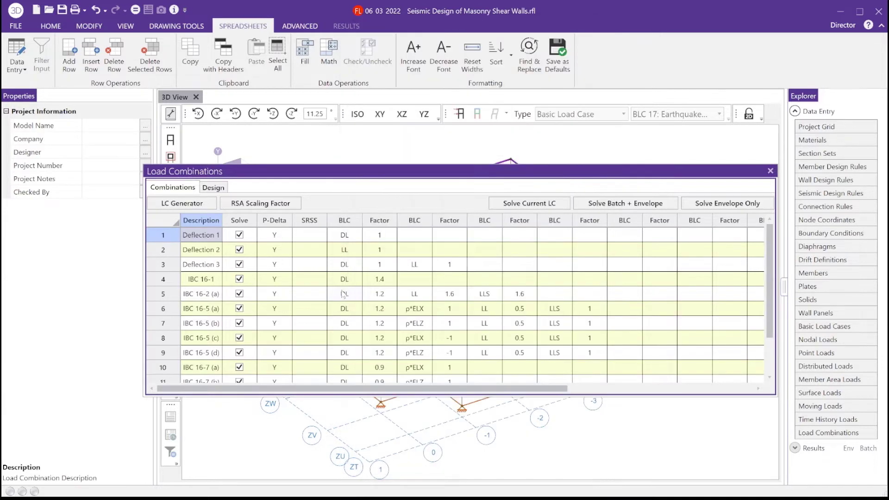
# Step: Review the generated load combinations, solve them as batch plus envelope, and close the envelope node reactions and load combinations spreadsheets
pyautogui.scroll(-1, 342, 294)
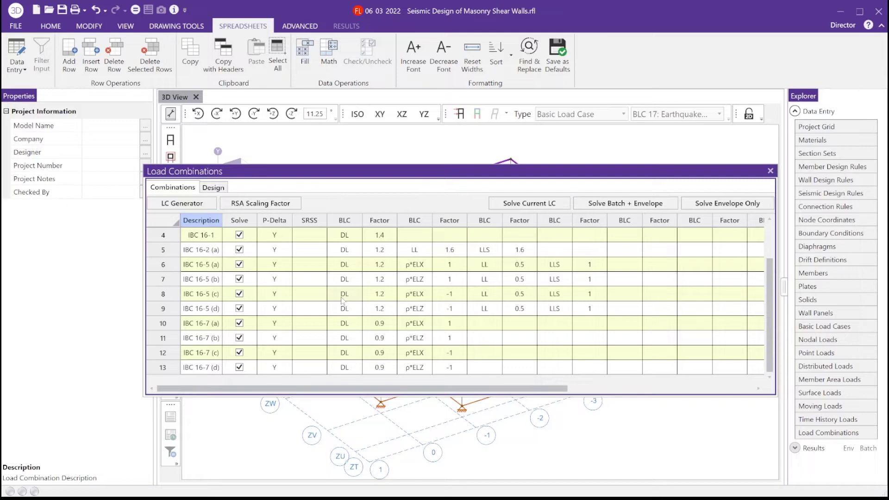
pyautogui.scroll(1, 342, 300)
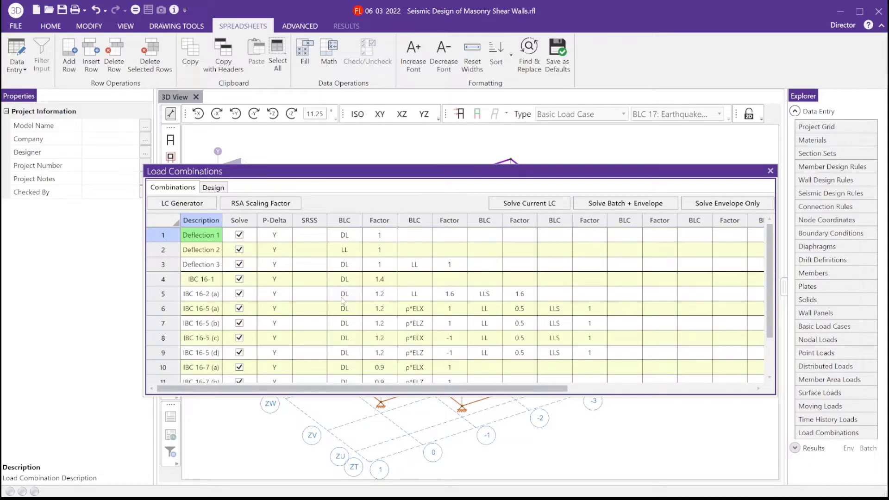
pyautogui.scroll(-1, 343, 300)
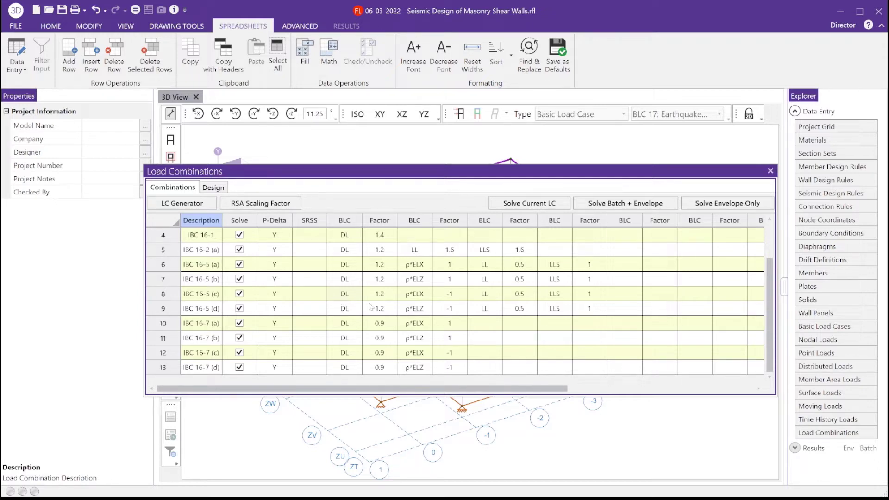
pyautogui.click(581, 205)
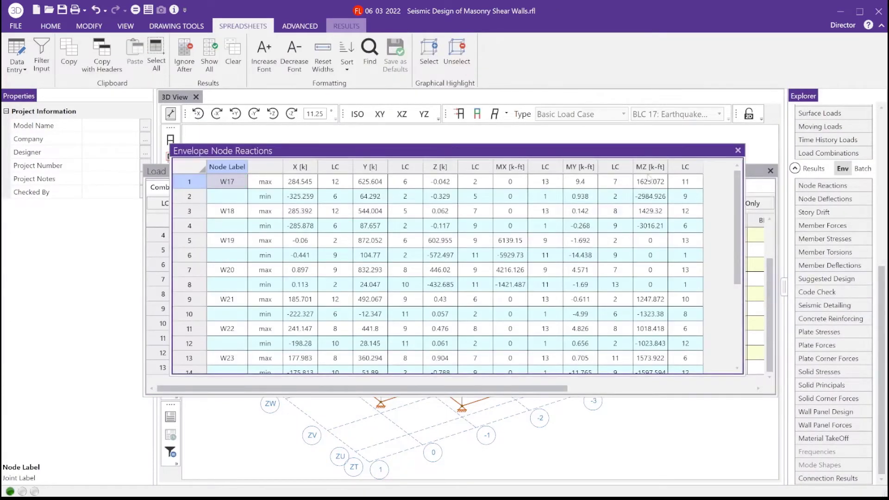
pyautogui.click(738, 150)
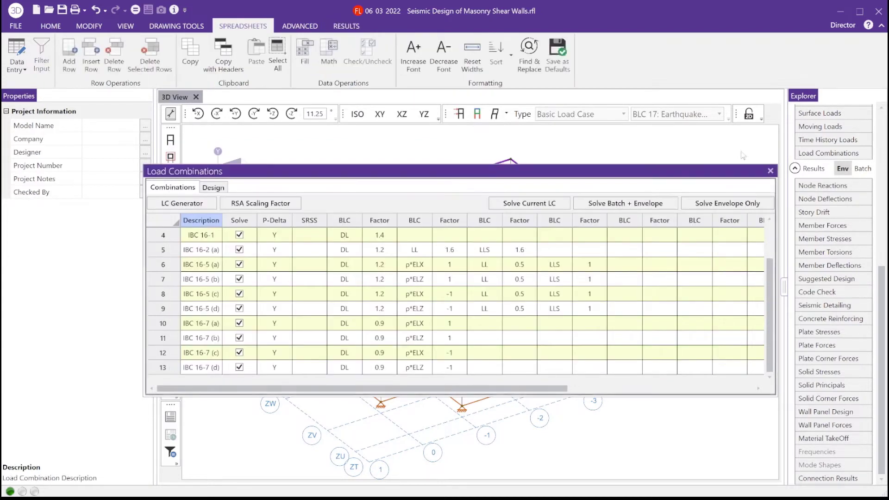
pyautogui.click(771, 172)
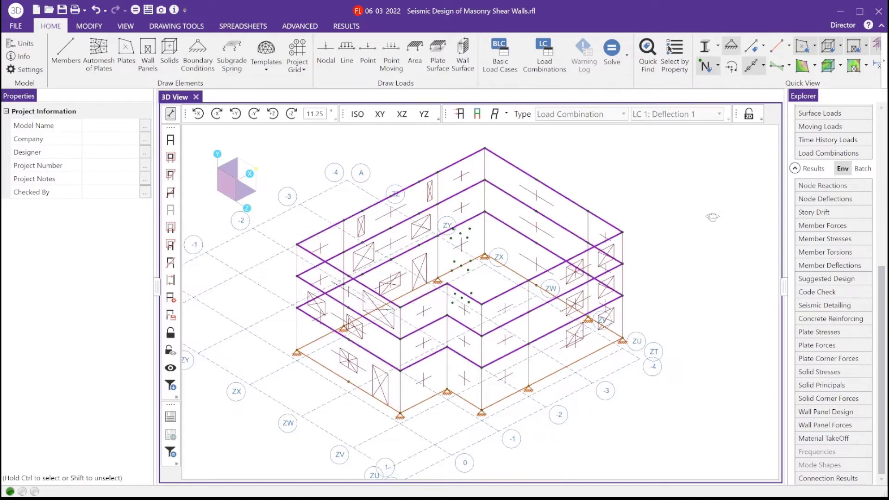
pyautogui.keyDown('ctrl'); pyautogui.moveTo(712, 217); pyautogui.dragTo(715, 215, button='middle'); pyautogui.keyUp('ctrl')
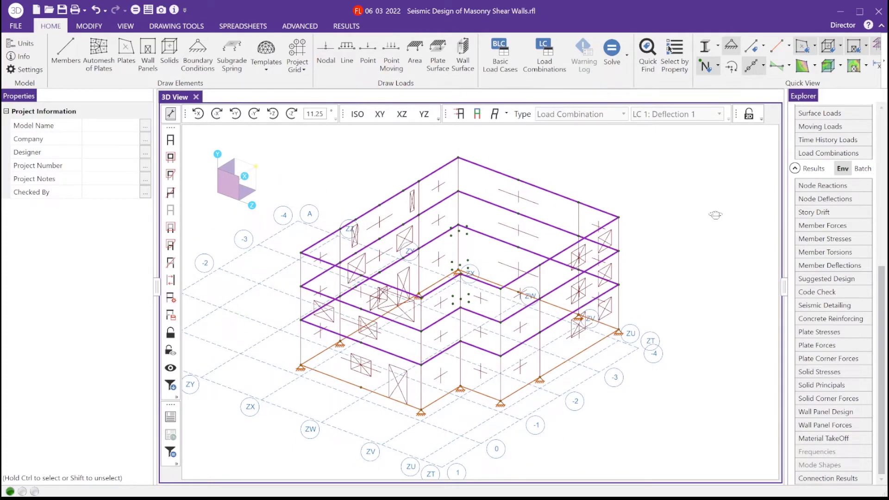
pyautogui.keyDown('ctrl'); pyautogui.moveTo(715, 215); pyautogui.dragTo(534, 135, button='middle'); pyautogui.keyUp('ctrl')
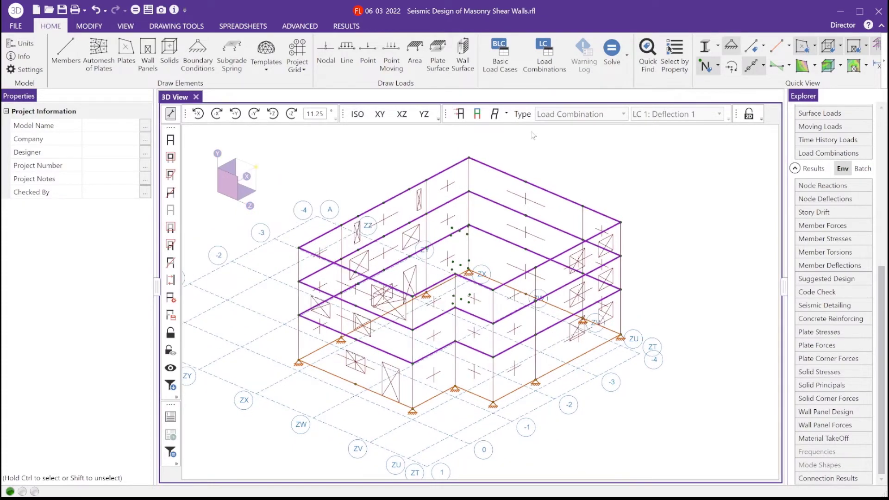
# Step: Display the deflected shape of the building for load combination LC 10: IBC 16-7 (a) and examine it from several angles
pyautogui.click(495, 116)
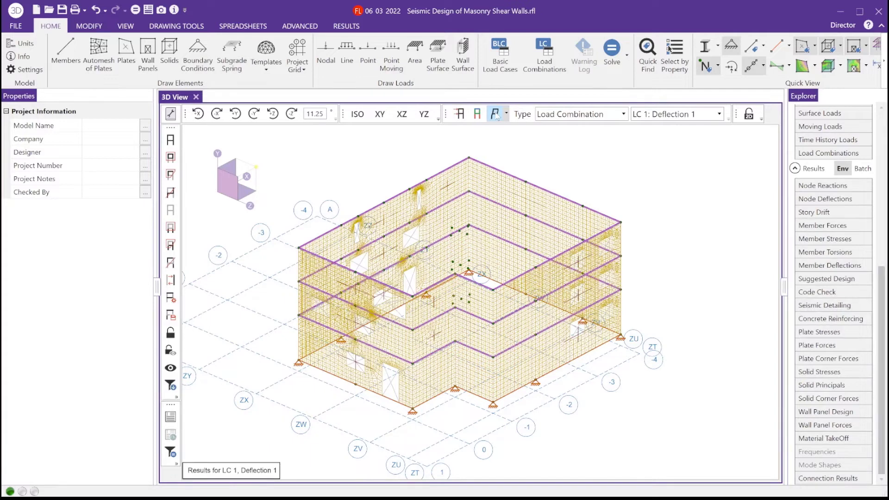
pyautogui.click(661, 120)
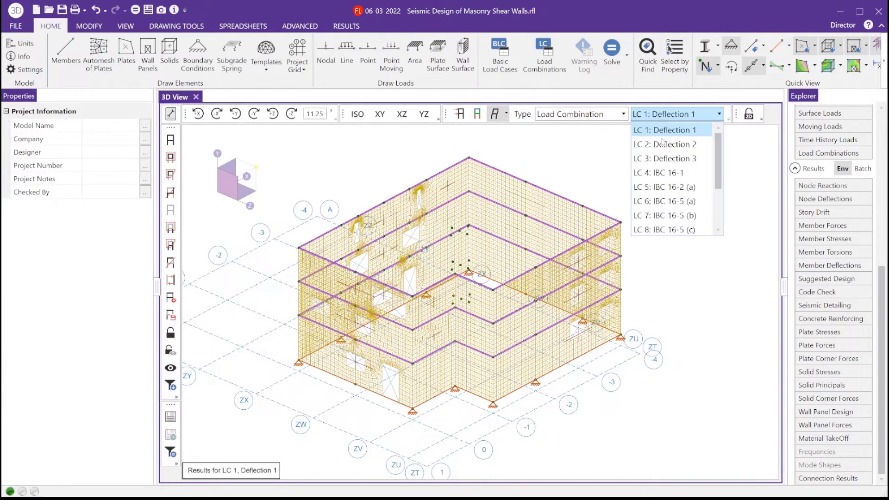
pyautogui.scroll(-2, 670, 162)
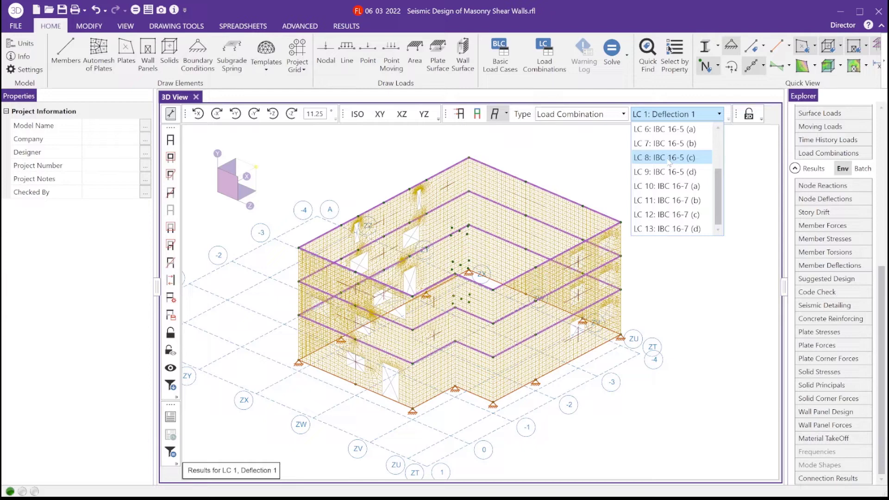
pyautogui.click(664, 185)
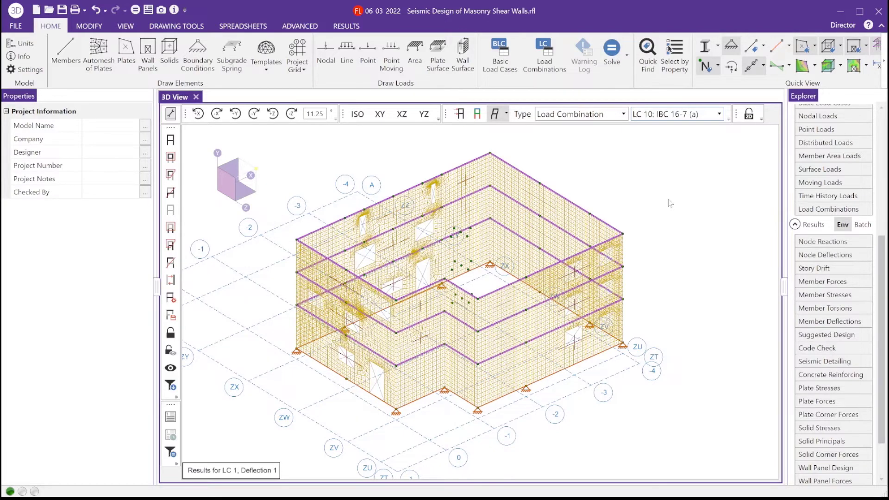
pyautogui.moveTo(731, 159); pyautogui.dragTo(665, 163)
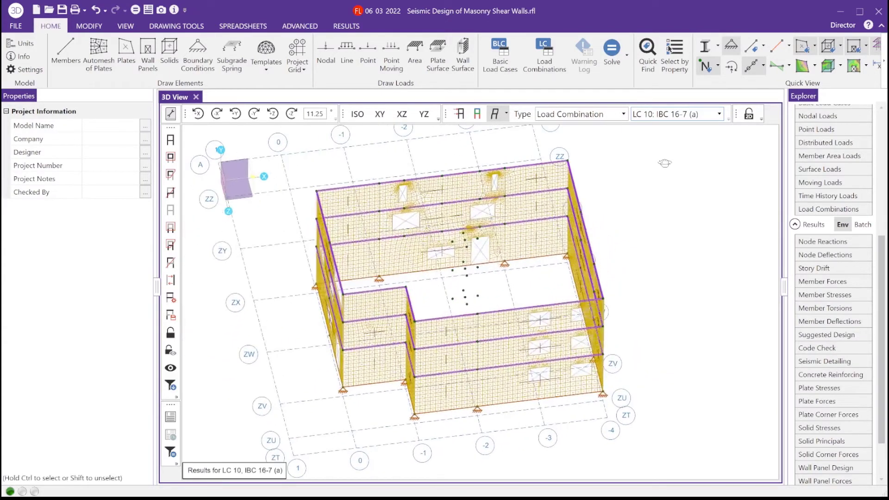
pyautogui.moveTo(665, 163)
pyautogui.mouseDown(button='middle')
pyautogui.moveTo(729, 163)
pyautogui.moveTo(678, 160)
pyautogui.mouseUp(button='middle')
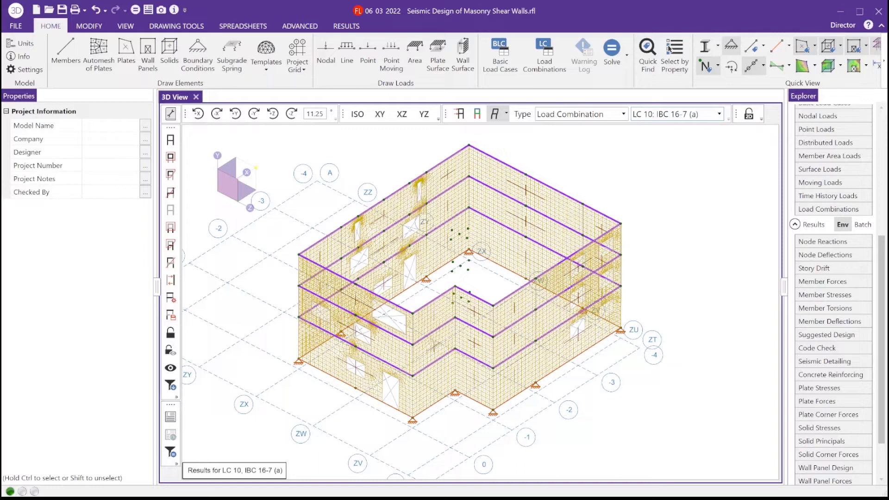
# Step: Turn off the deflected shape display and hide the diaphragm outlines at the floor levels
pyautogui.click(506, 113)
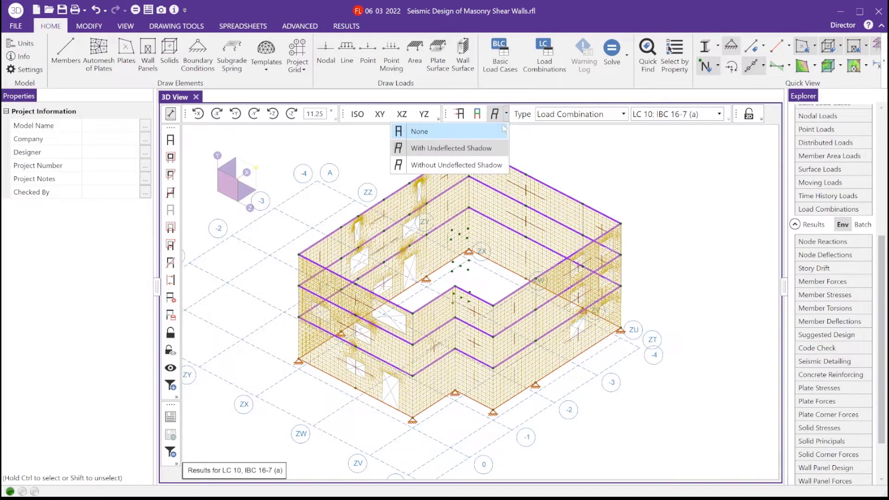
pyautogui.click(504, 130)
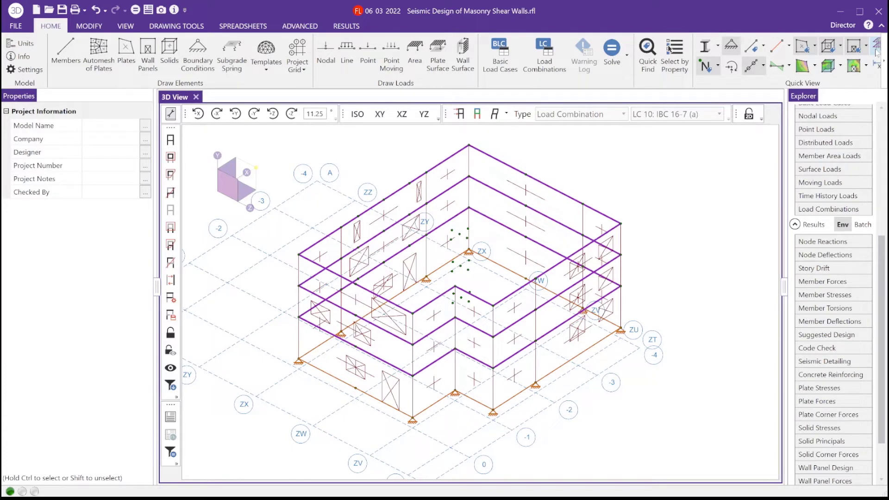
pyautogui.click(853, 65)
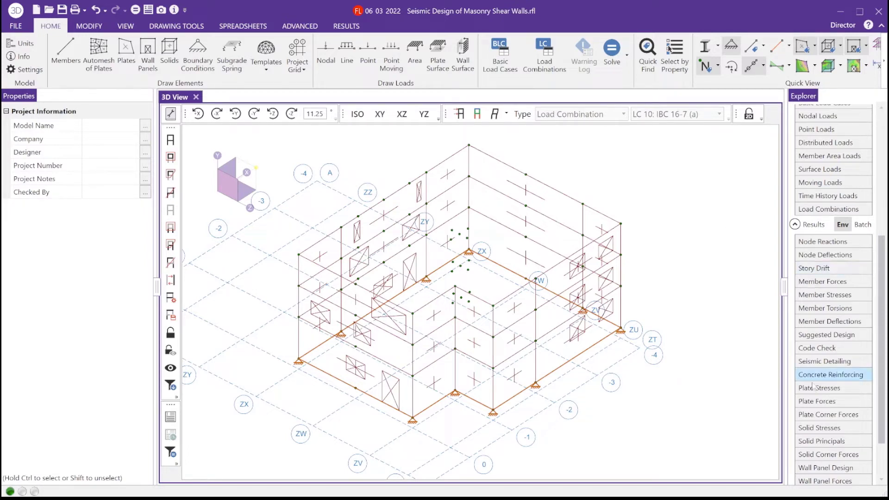
# Step: Review the enveloped wall panel design results for masonry in-plane and out-of-plane code checks
pyautogui.click(832, 468)
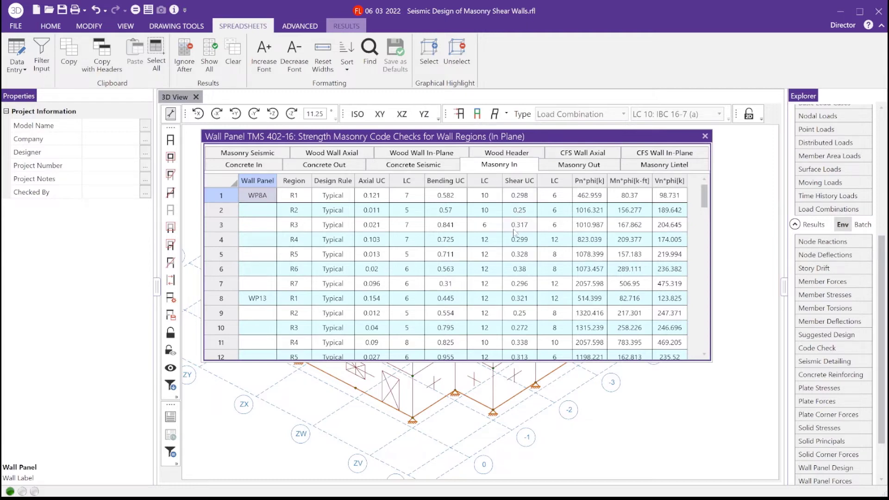
pyautogui.scroll(-1, 514, 232)
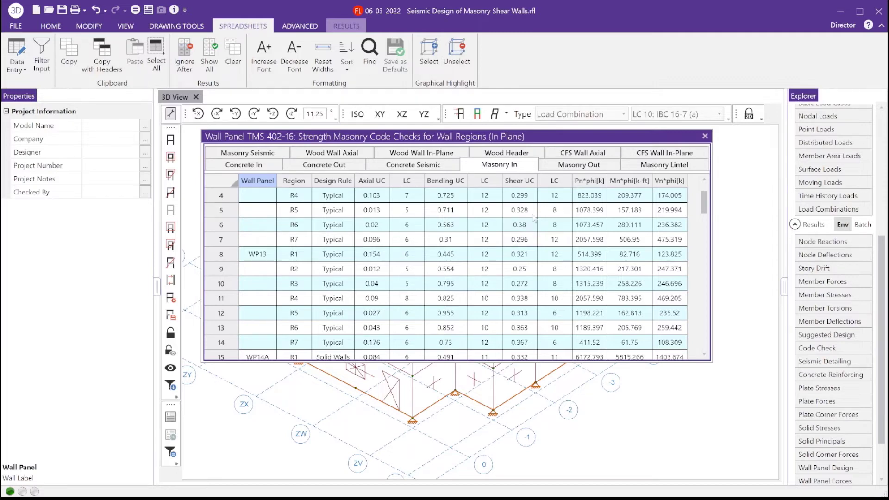
pyautogui.click(552, 168)
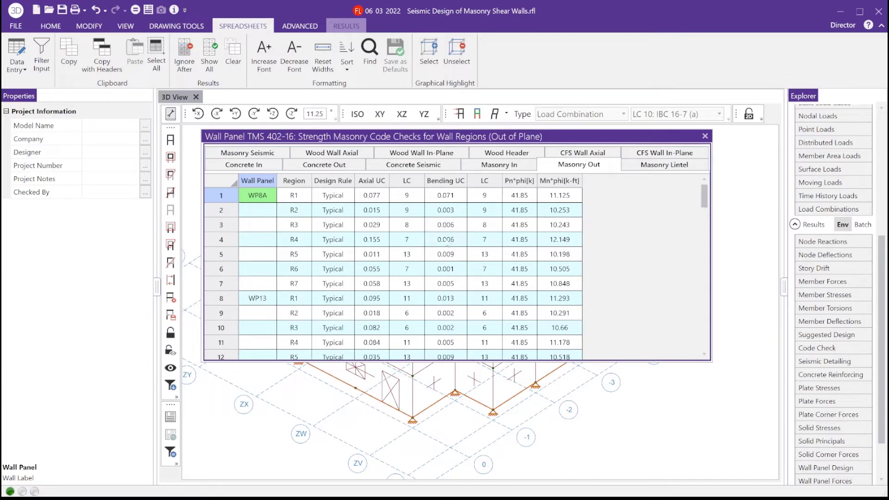
pyautogui.scroll(-1, 447, 244)
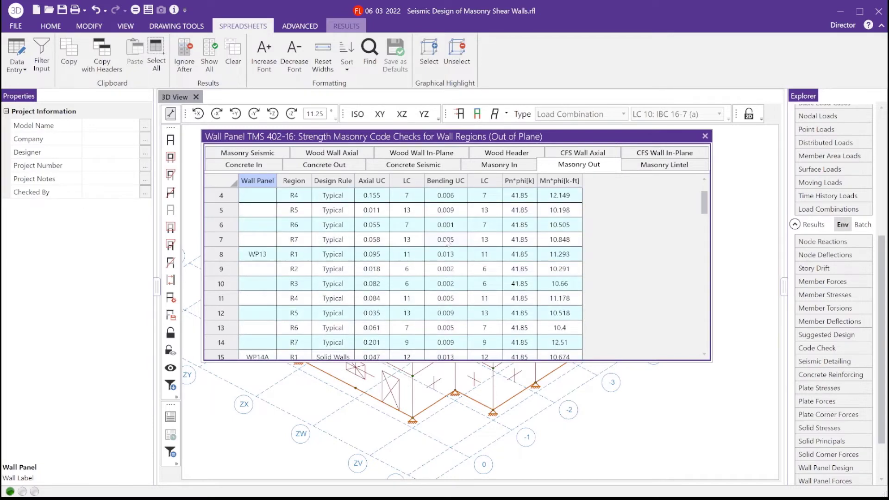
pyautogui.scroll(1, 438, 277)
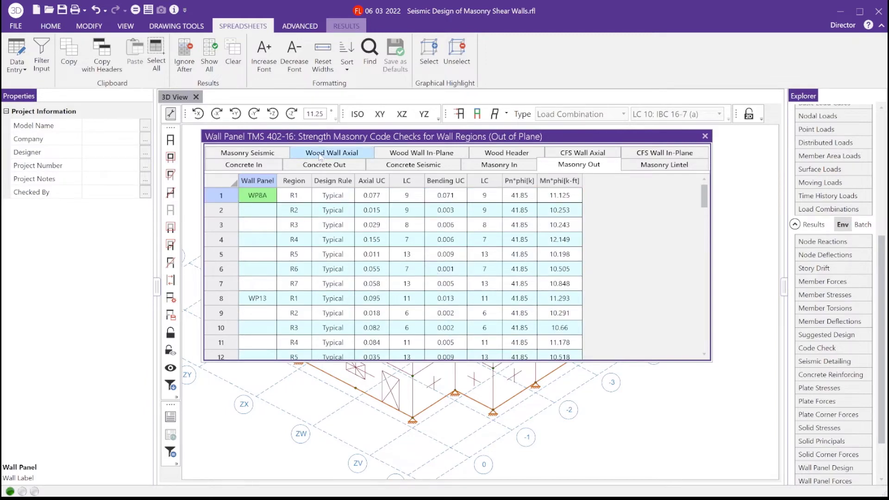
# Step: Review the masonry seismic code checks of the wall panels, including in-plane shear, seismic detailing and boundary zone requirements
pyautogui.click(280, 154)
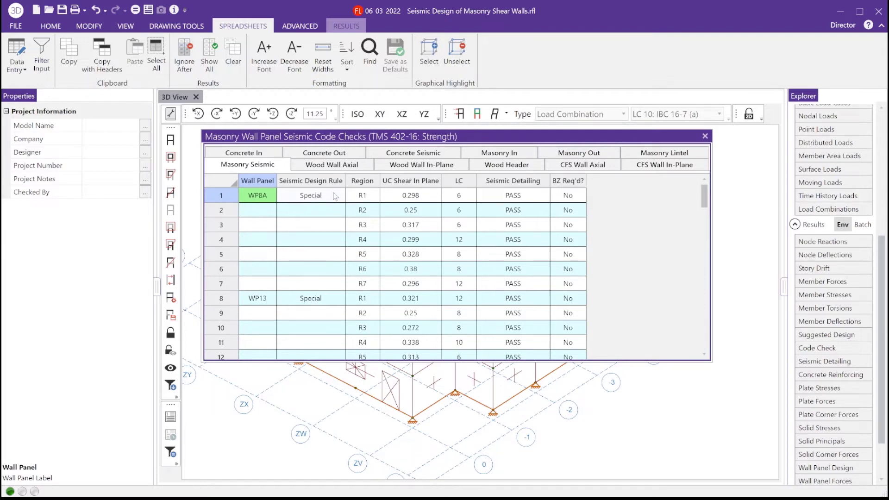
pyautogui.click(397, 197)
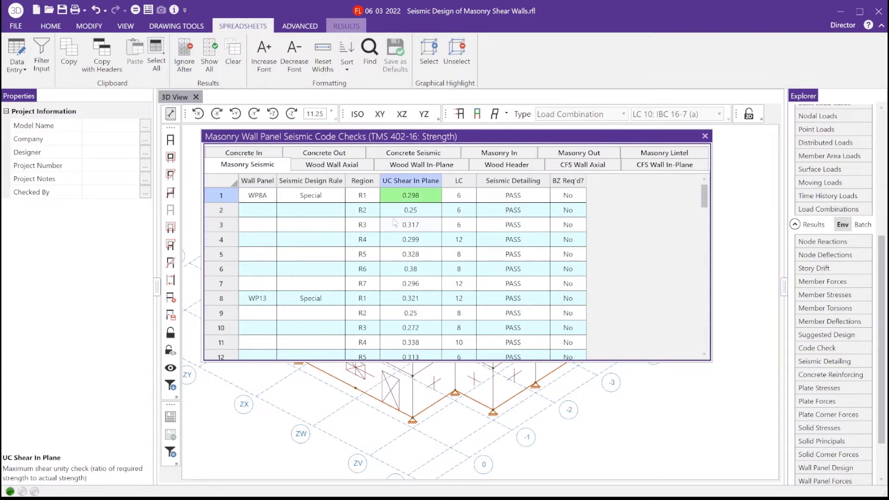
pyautogui.scroll(-1, 395, 223)
pyautogui.scroll(-2, 395, 223)
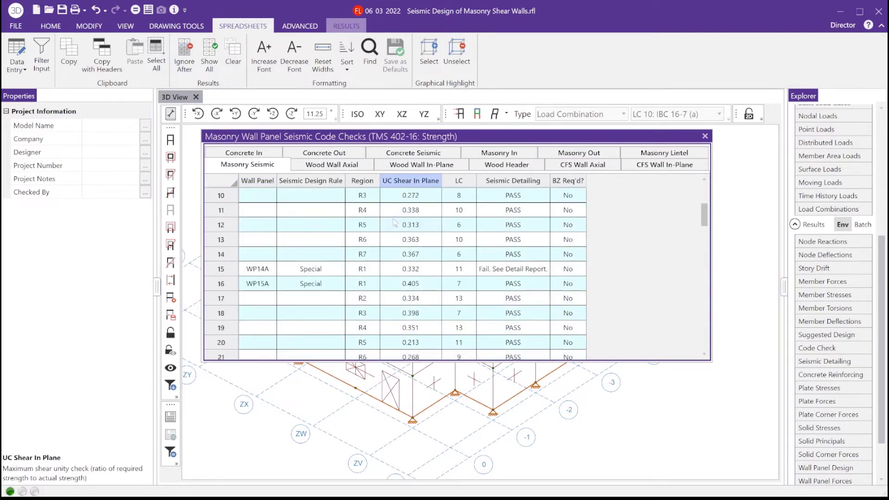
pyautogui.scroll(3, 395, 223)
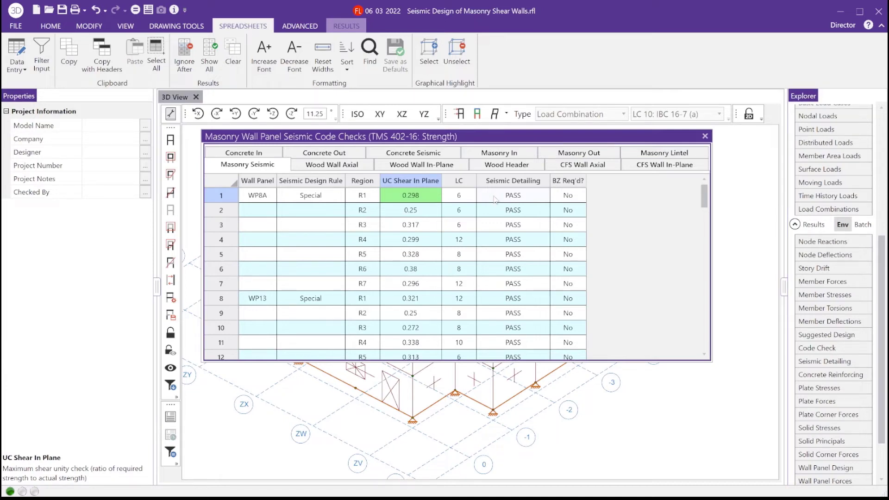
pyautogui.scroll(-3, 496, 198)
pyautogui.scroll(-1, 495, 199)
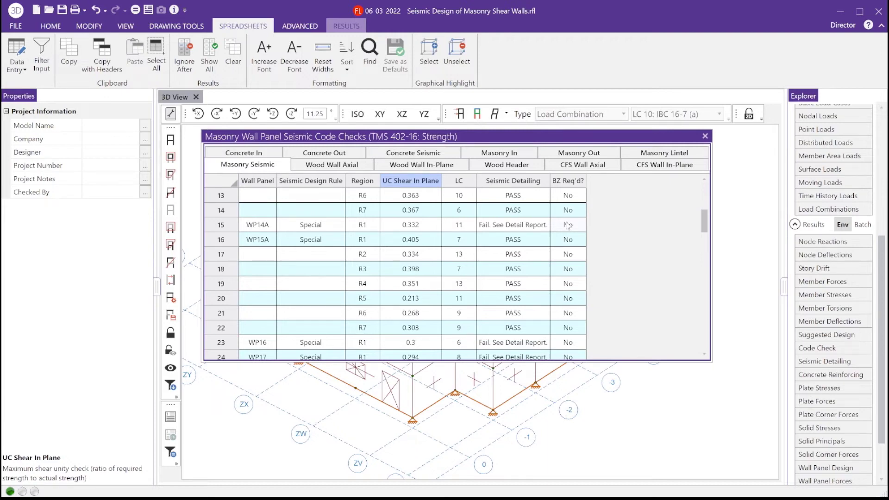
# Step: Open the detail report of wall panel WP14A and expand its Region R1 seismic detailing results
pyautogui.click(497, 227)
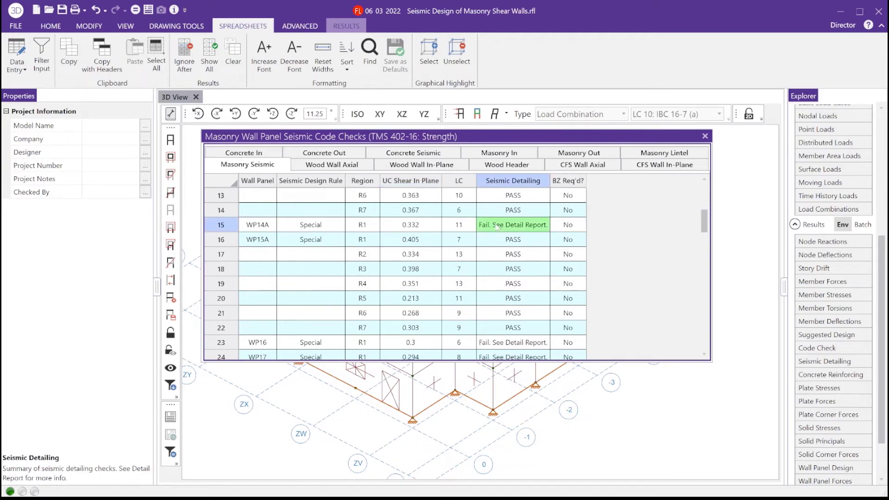
pyautogui.rightClick(497, 226)
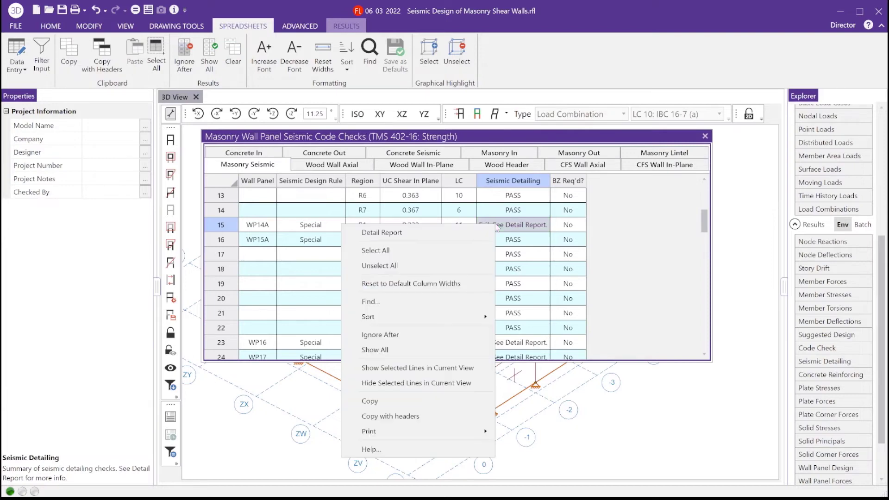
pyautogui.click(483, 232)
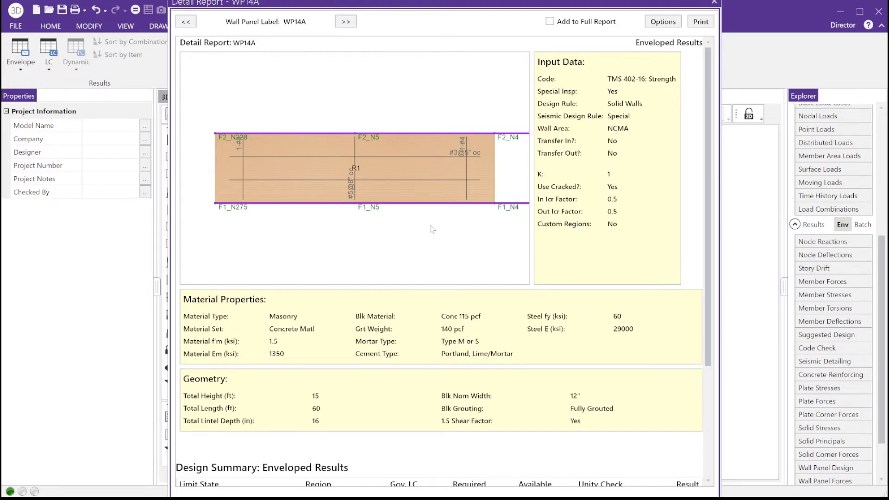
pyautogui.scroll(-5, 433, 229)
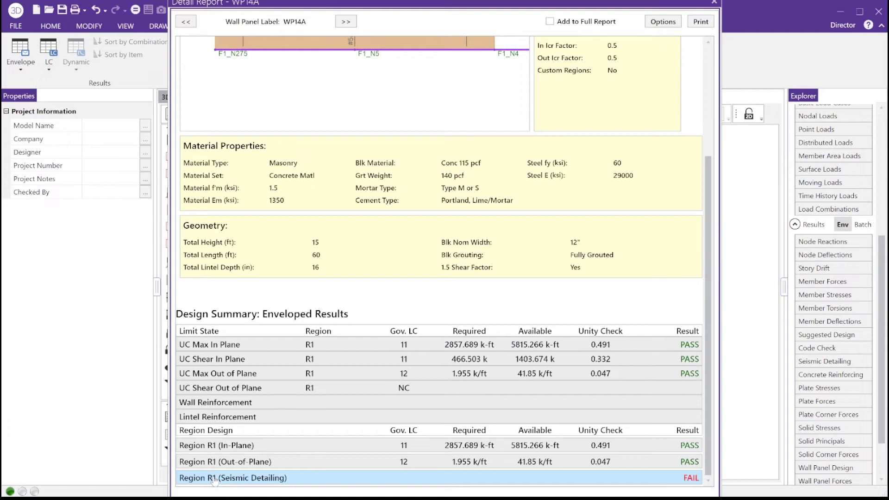
pyautogui.click(301, 478)
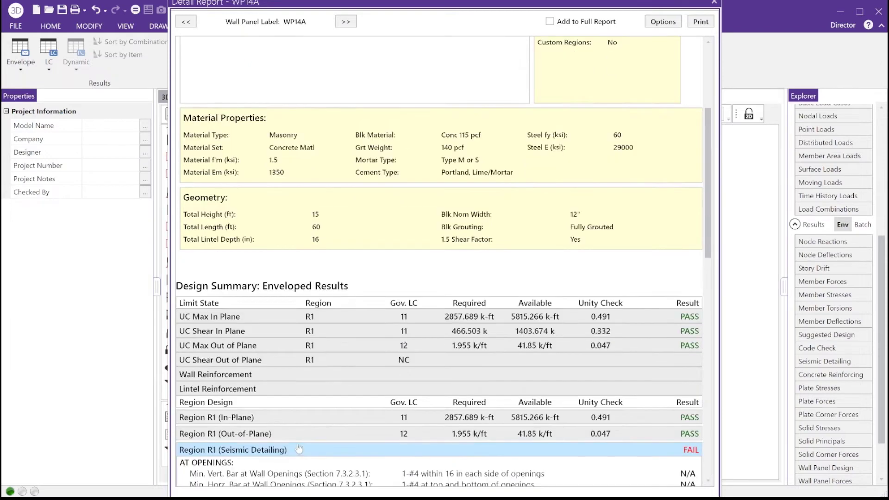
# Step: Examine WP14A's Region R1 seismic detailing checks for openings, wall edge, top of wall, and horizontal and vertical reinforcement
pyautogui.scroll(-1, 301, 444)
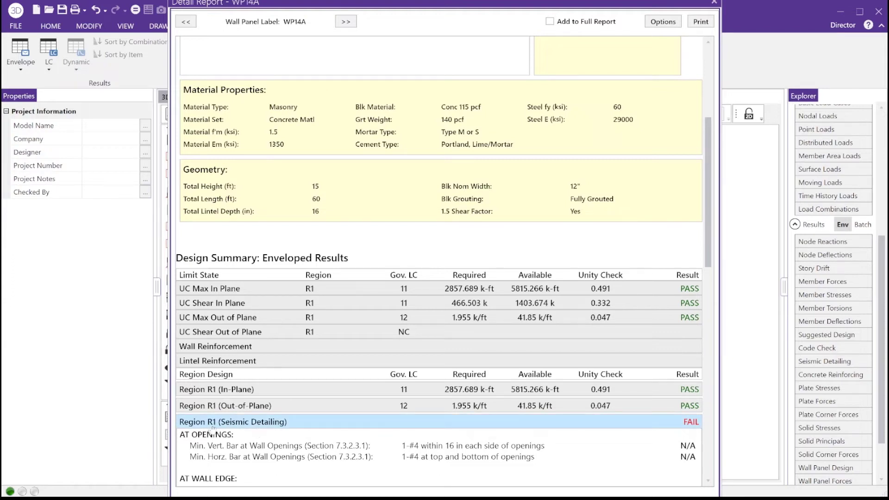
pyautogui.scroll(-1, 212, 428)
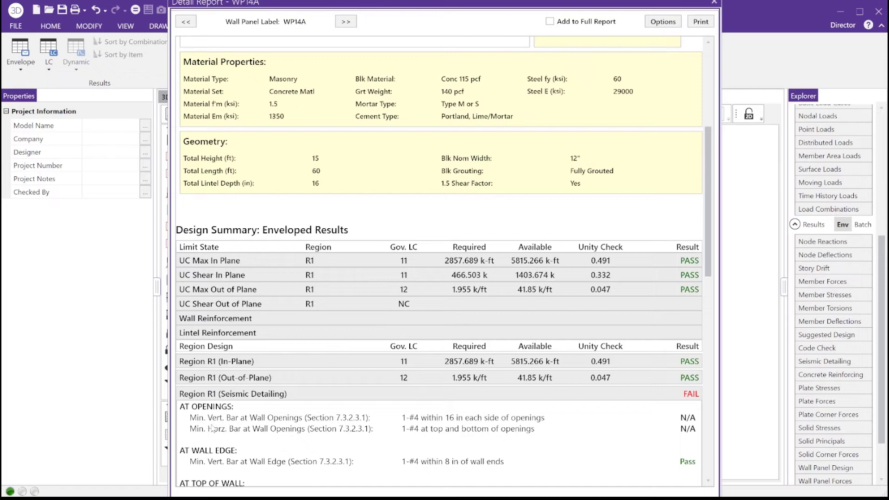
pyautogui.scroll(-1, 212, 428)
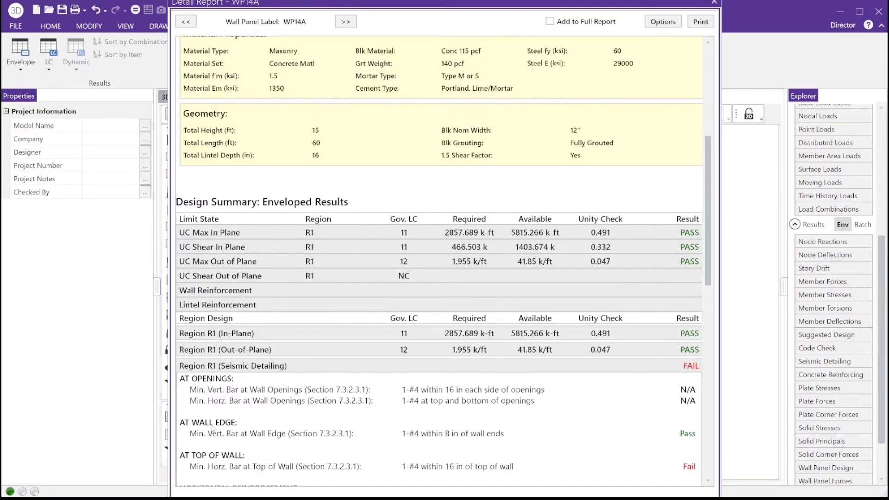
pyautogui.scroll(-1, 213, 429)
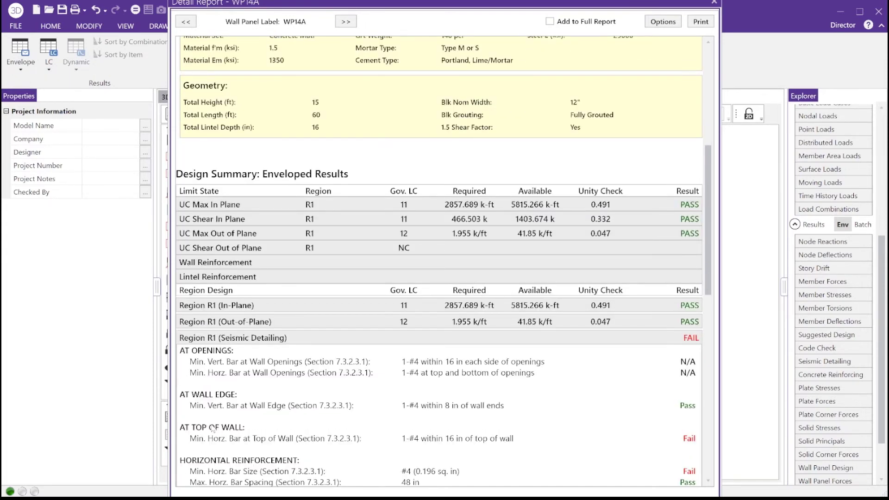
pyautogui.scroll(-1, 213, 429)
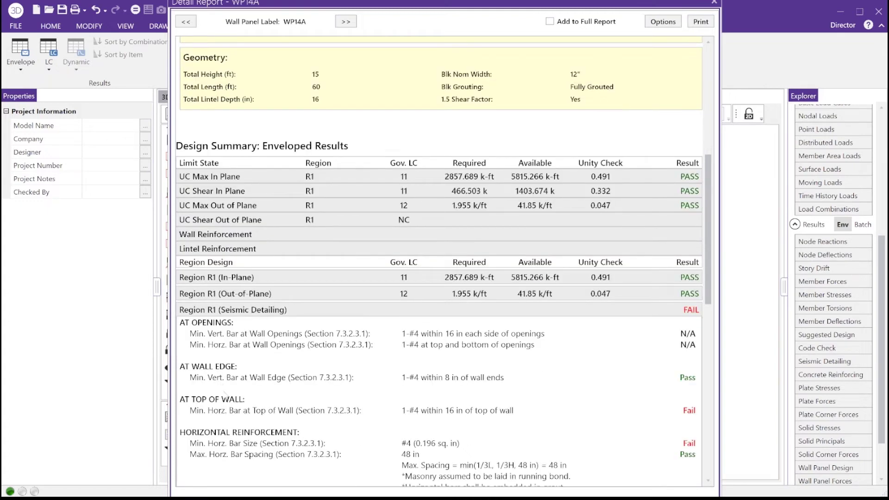
pyautogui.scroll(-4, 224, 393)
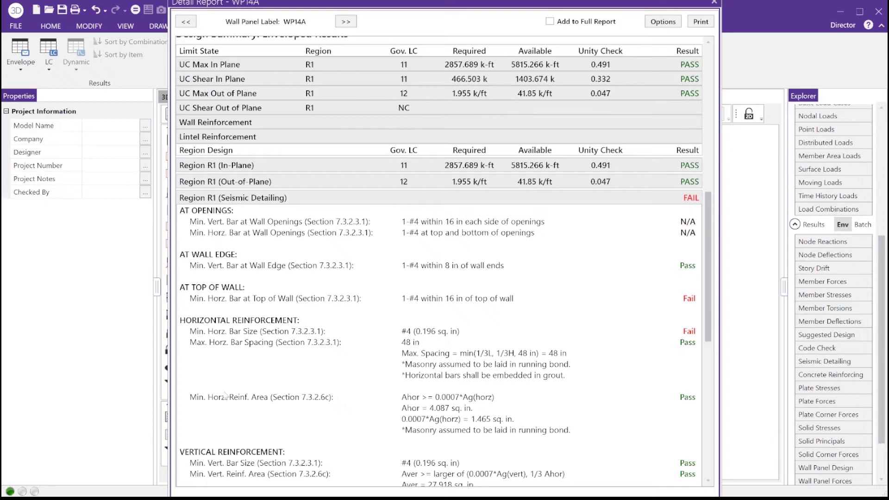
pyautogui.scroll(-1, 225, 397)
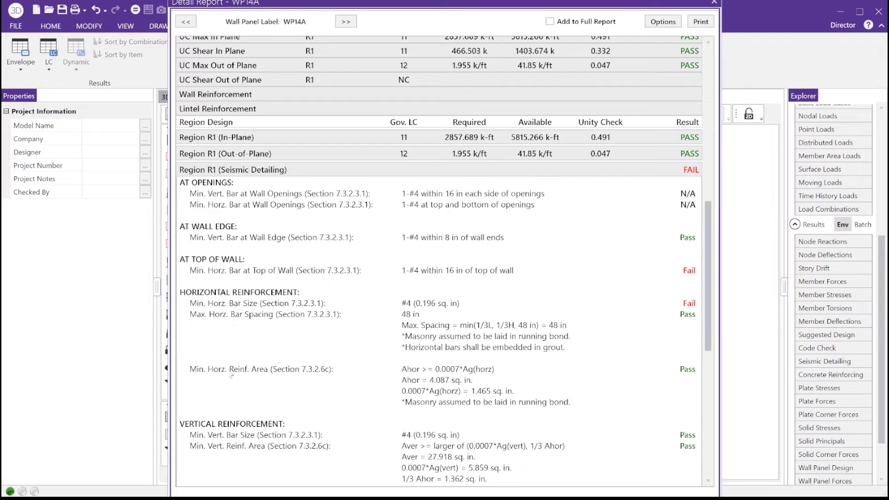
pyautogui.scroll(-1, 230, 373)
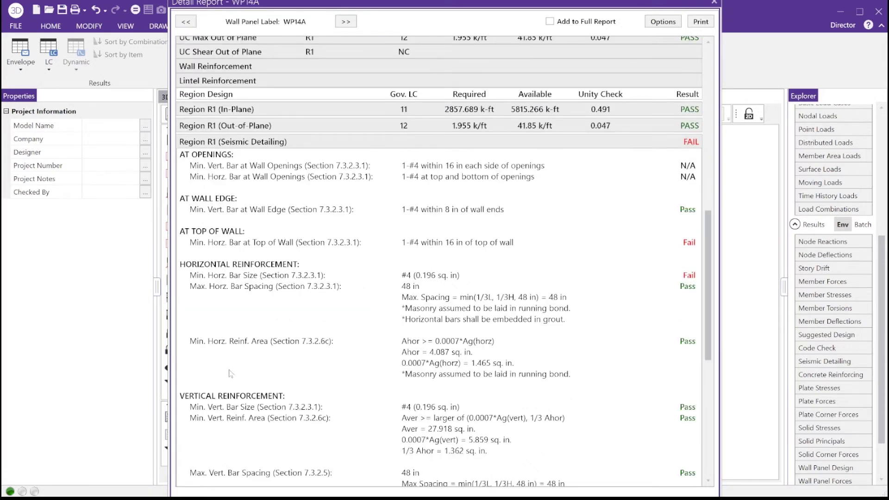
pyautogui.scroll(-1, 232, 371)
pyautogui.scroll(-3, 233, 368)
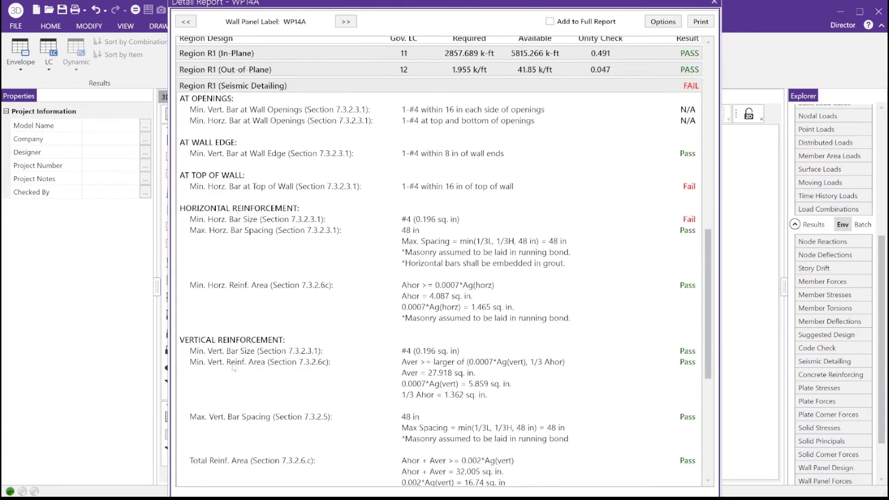
pyautogui.scroll(-3, 234, 368)
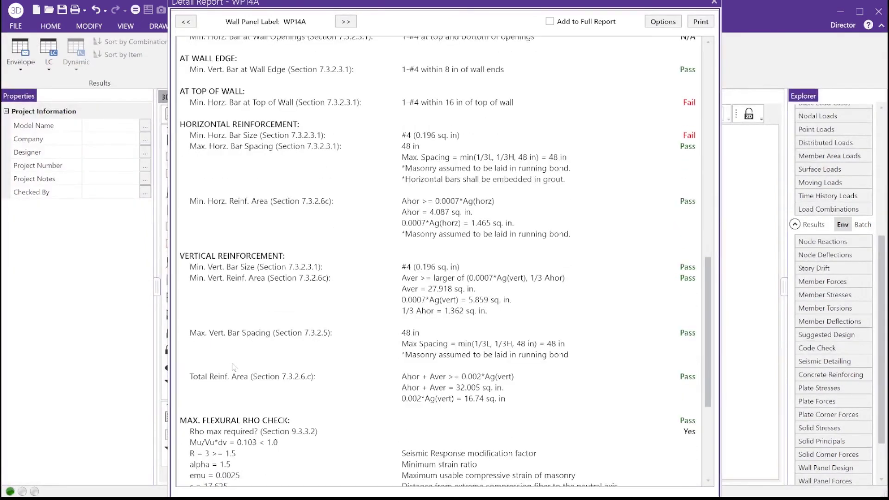
# Step: Examine the maximum flexural rho, seismic shear capacity and mortar checks in WP14A's seismic detailing results
pyautogui.scroll(-1, 234, 368)
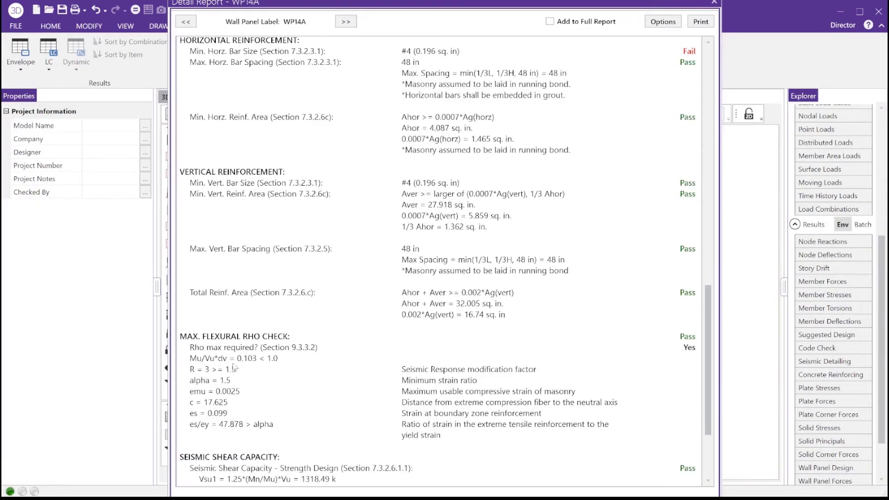
pyautogui.scroll(-1, 250, 343)
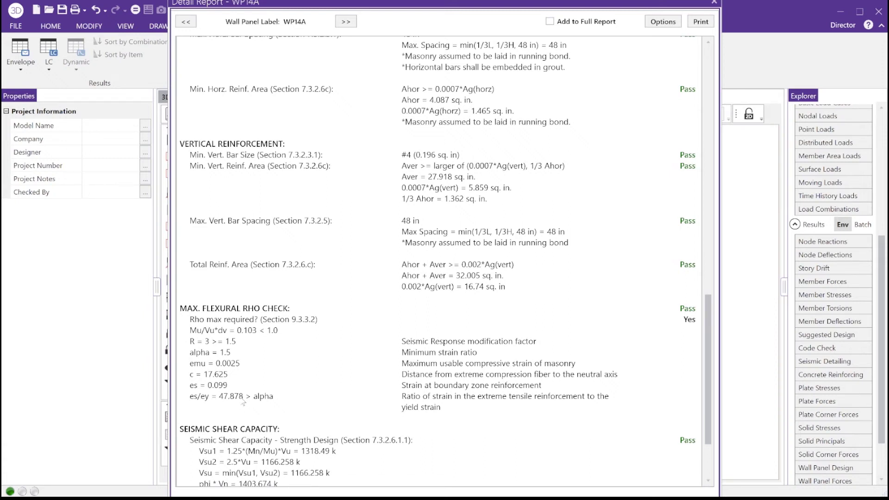
pyautogui.scroll(-2, 243, 401)
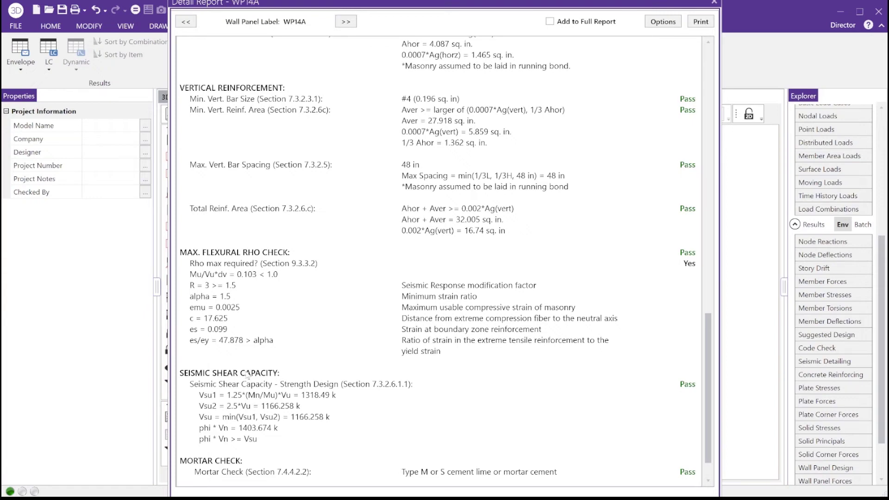
pyautogui.scroll(-1, 247, 376)
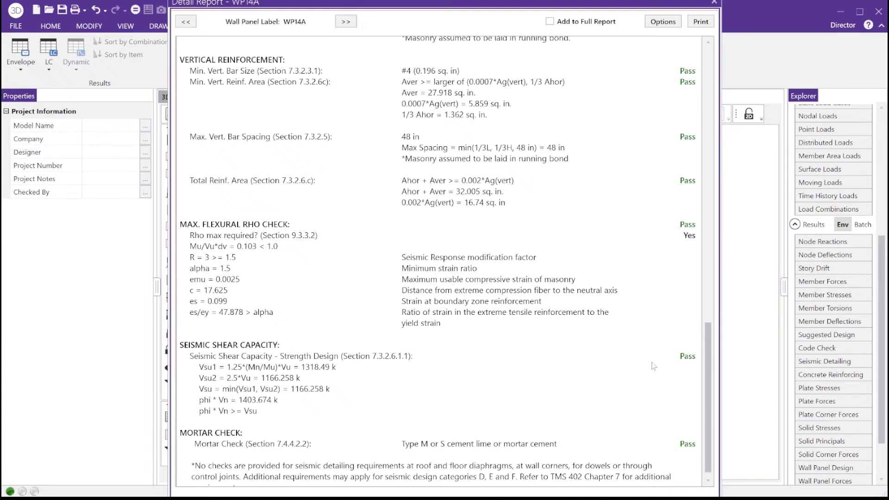
pyautogui.scroll(-1, 655, 367)
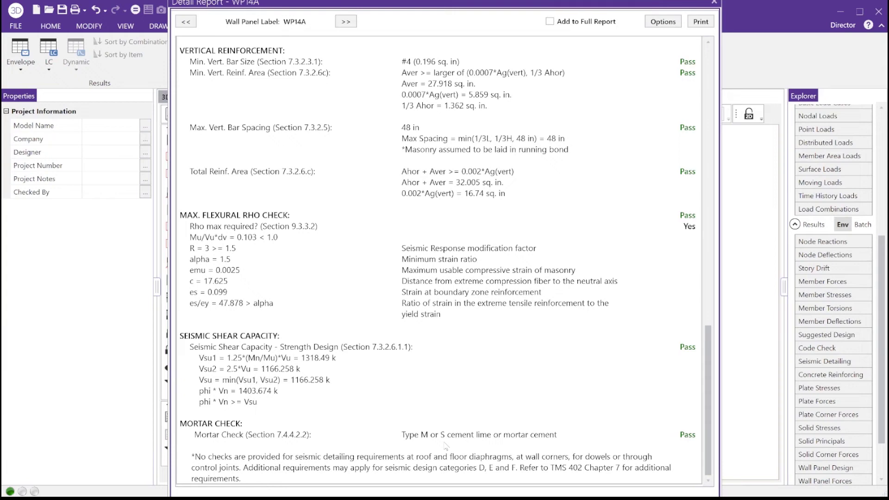
# Step: Recheck WP14A's horizontal bar checks and reinforcement elevation, and close the detail report and the masonry seismic results
pyautogui.scroll(4, 445, 439)
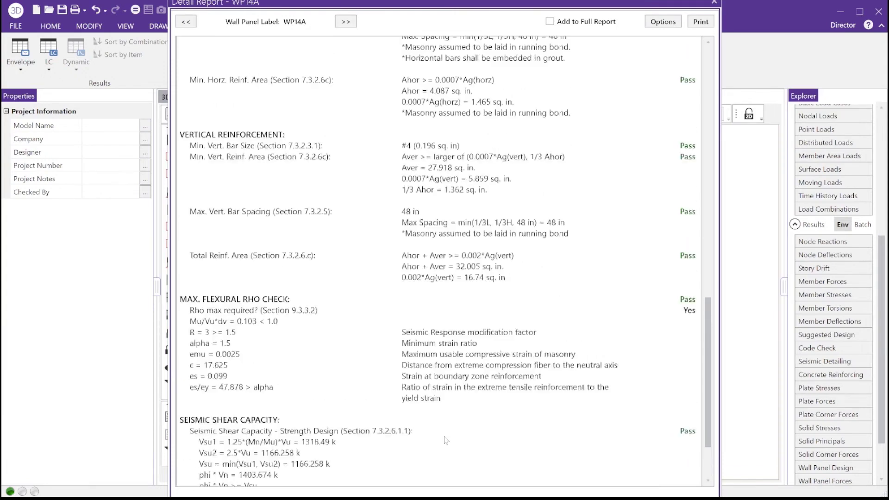
pyautogui.scroll(3, 445, 439)
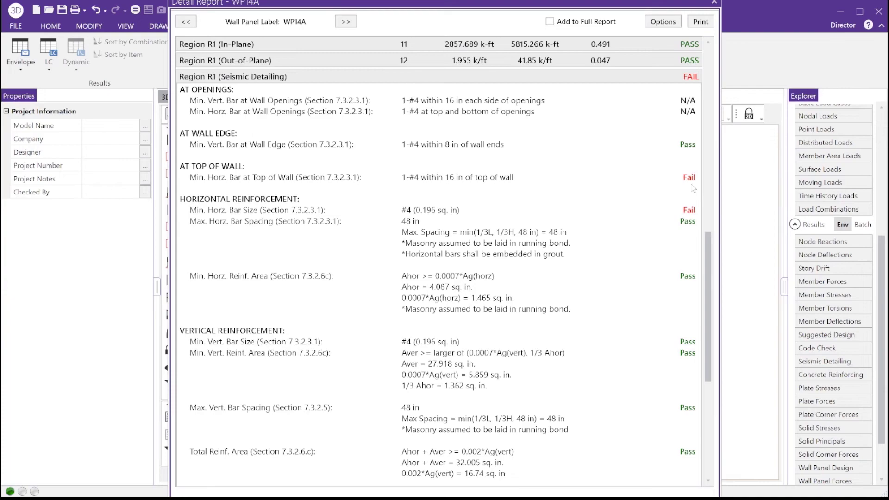
pyautogui.scroll(7, 693, 189)
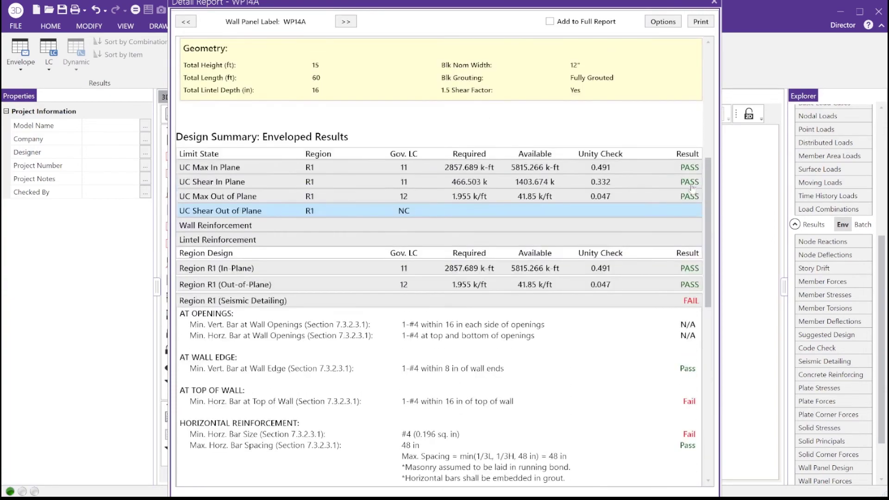
pyautogui.scroll(5, 694, 190)
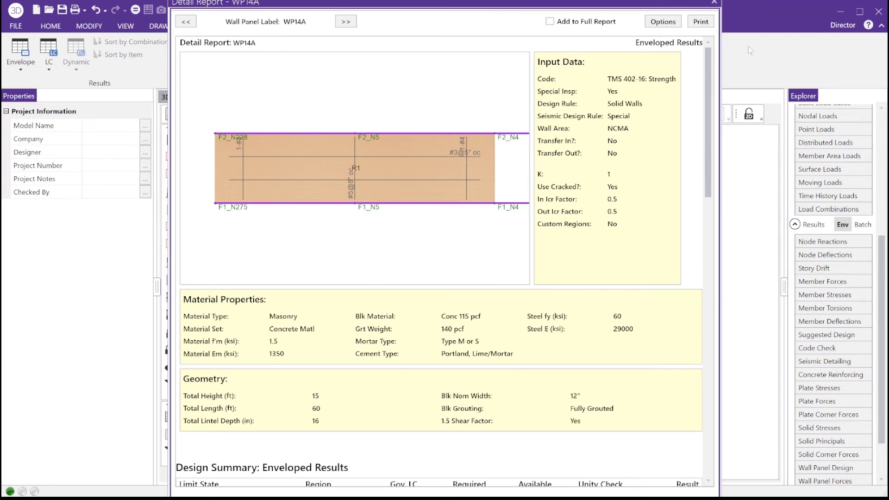
pyautogui.click(714, 4)
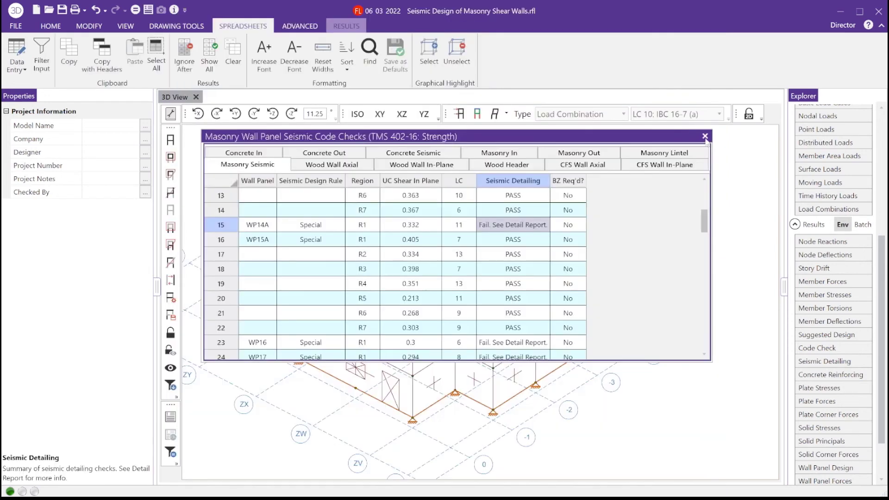
pyautogui.click(704, 192)
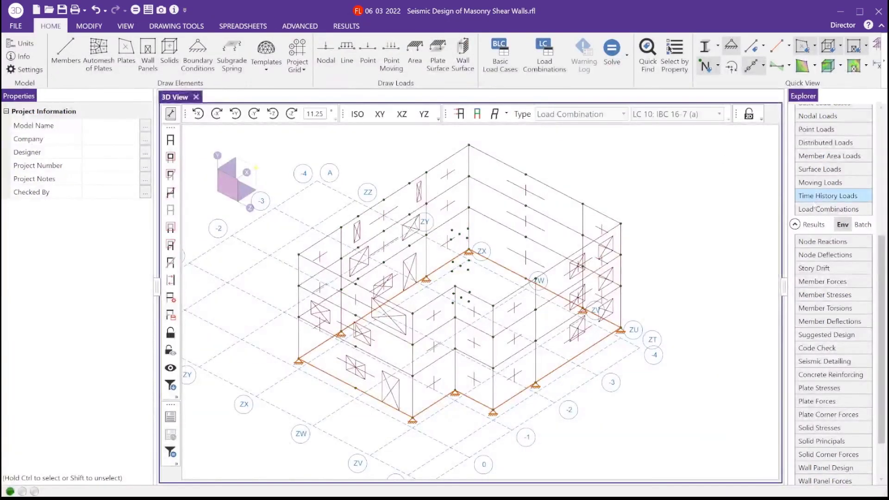
# Step: Set the horizontal bar size of the Solid Walls masonry in-plane design rule to #4, accepting that current results are cleared
pyautogui.scroll(6, 816, 205)
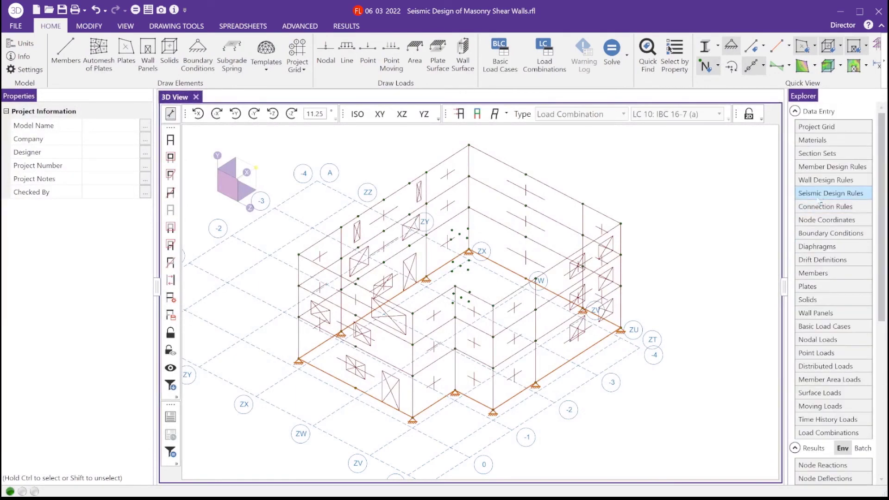
pyautogui.click(826, 180)
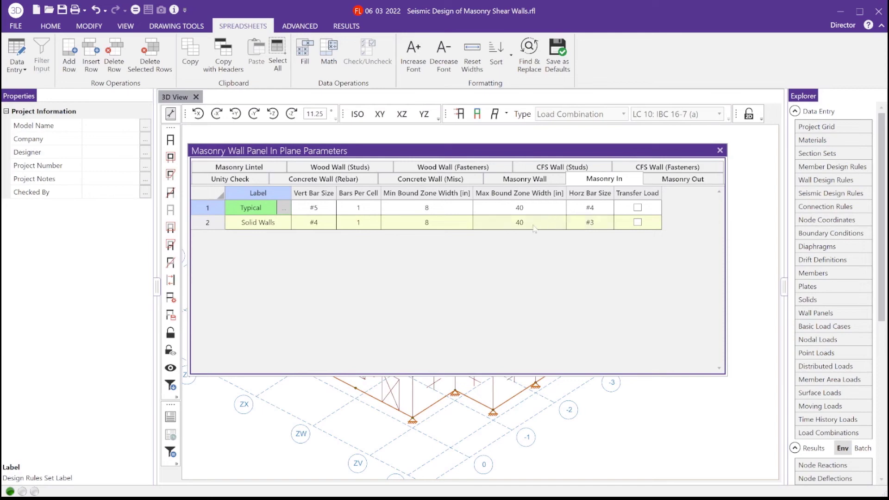
pyautogui.click(260, 228)
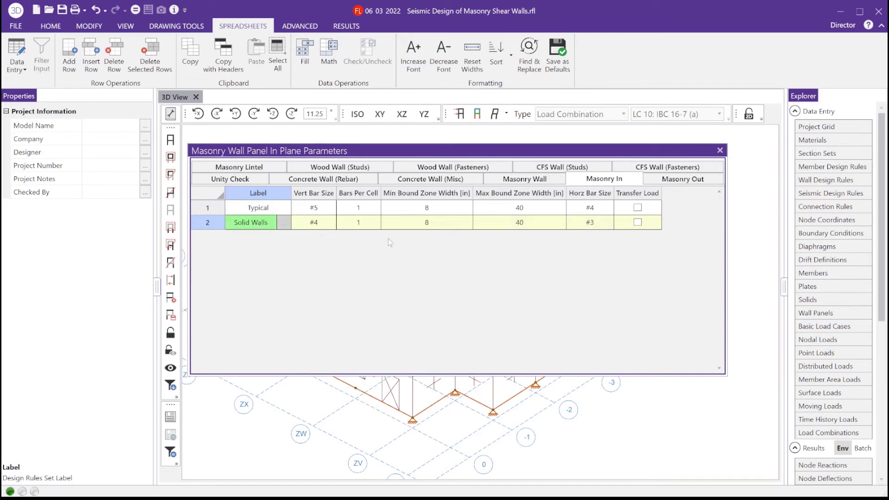
pyautogui.click(590, 224)
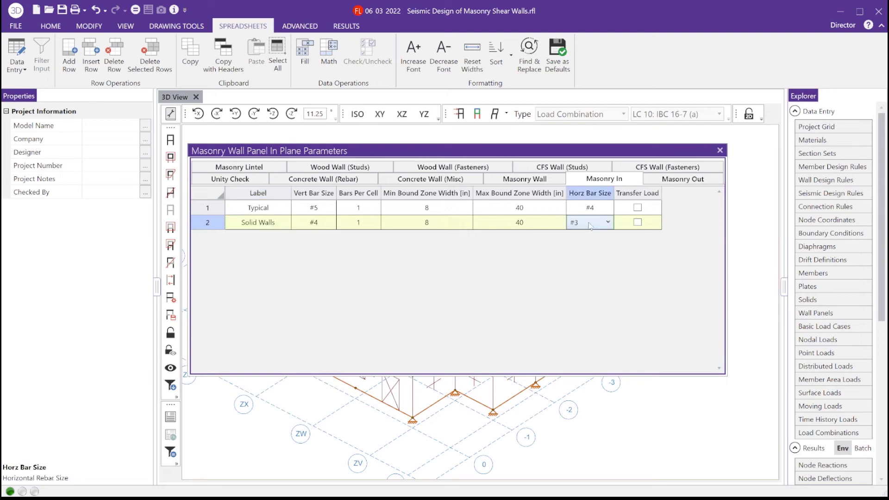
pyautogui.click(590, 222)
pyautogui.click(587, 248)
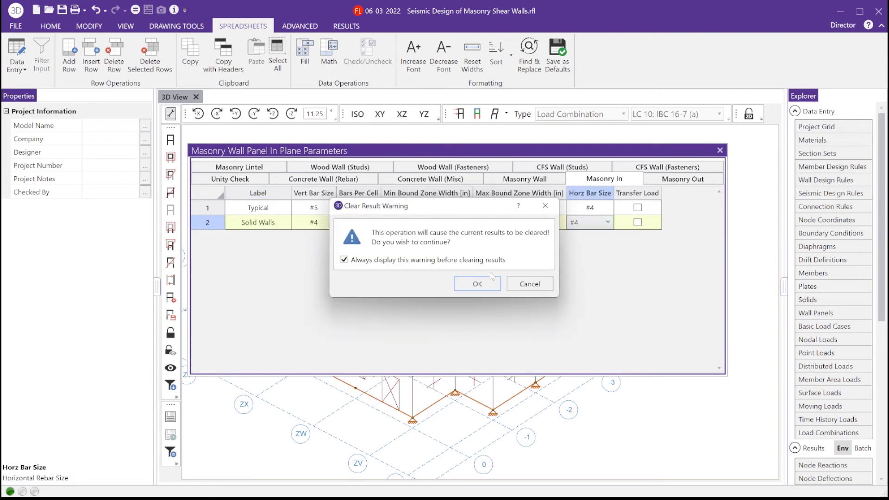
pyautogui.click(490, 281)
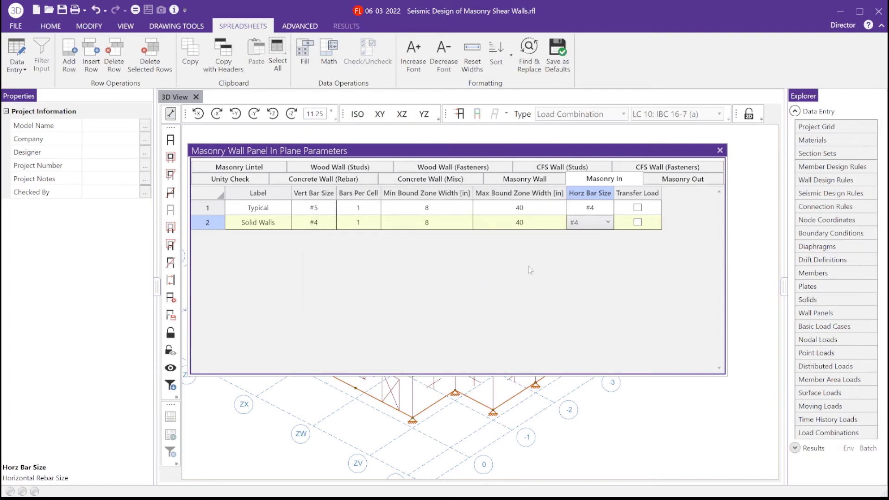
pyautogui.click(720, 150)
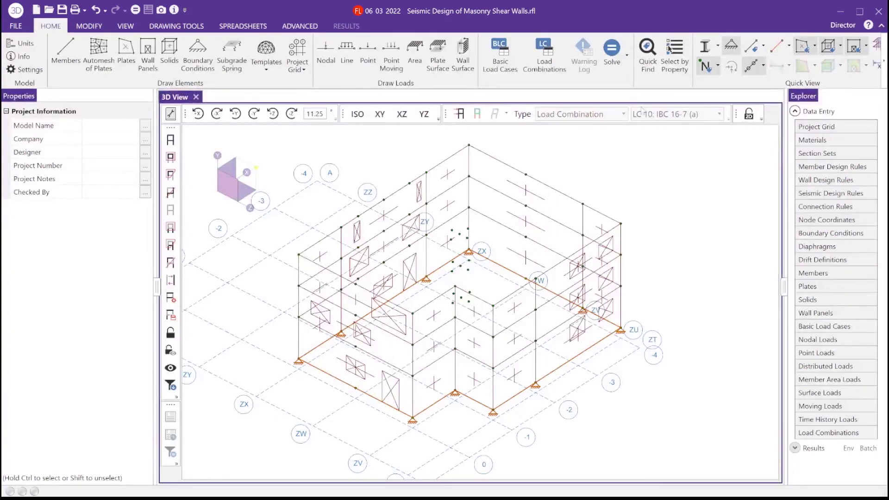
# Step: Solve the marked load combinations as a batch with an envelope included, and close the node reactions results
pyautogui.click(611, 54)
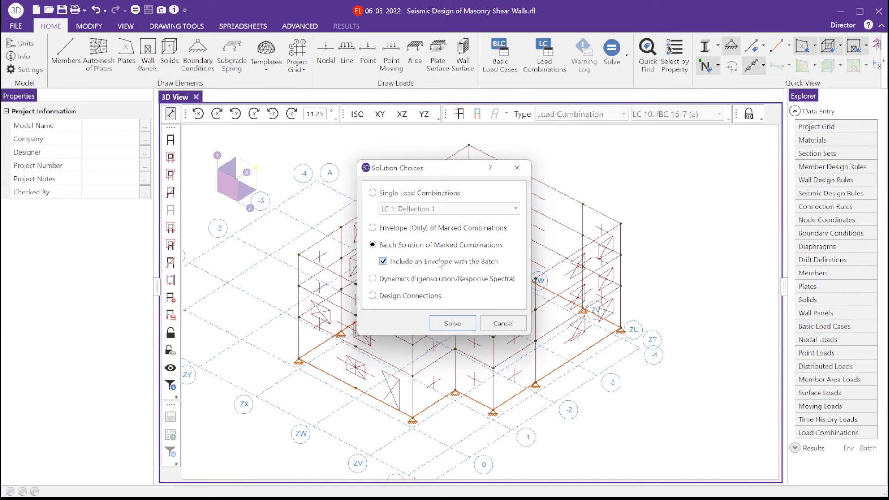
pyautogui.click(447, 325)
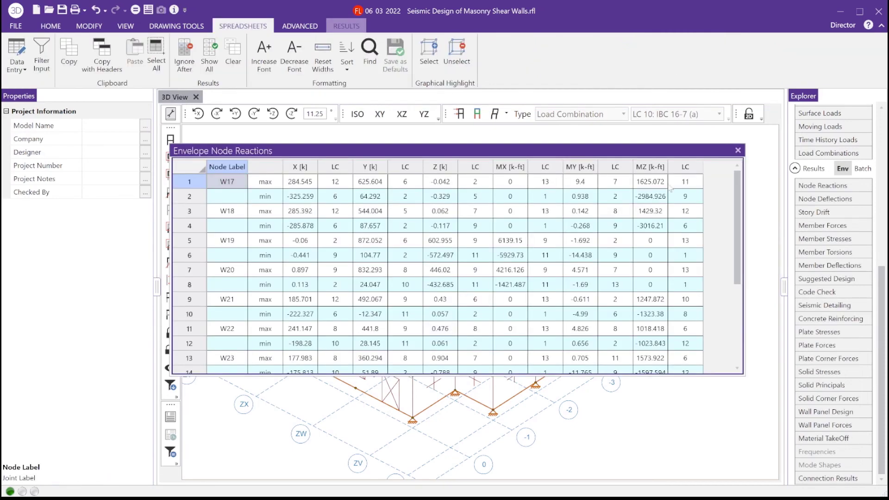
pyautogui.click(737, 151)
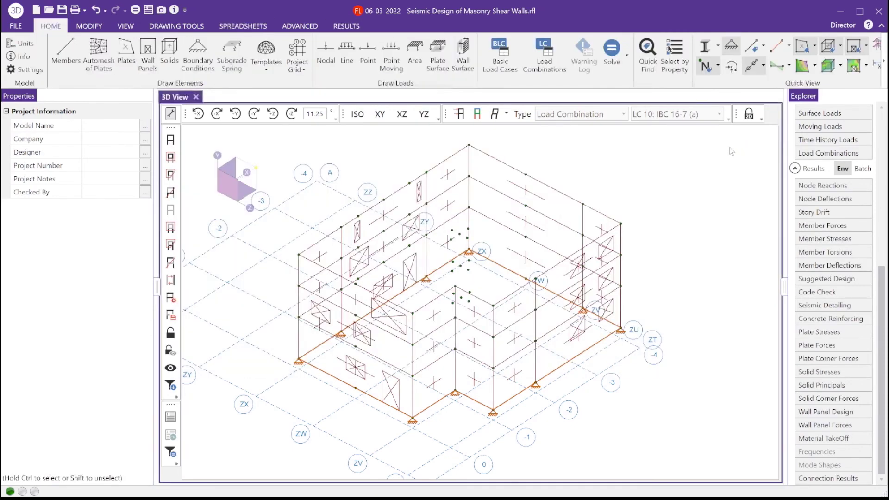
# Step: Find and select wall panel WP14A by its label and open its detail report
pyautogui.click(669, 48)
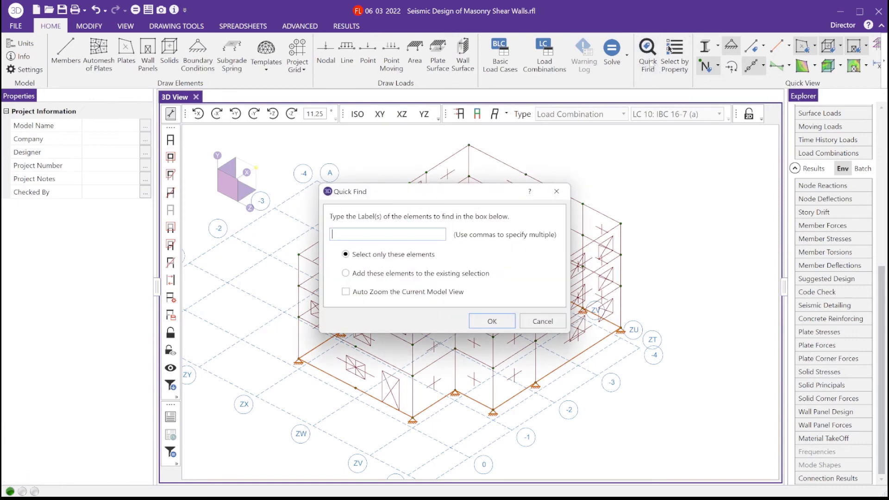
pyautogui.write('WP14A')
pyautogui.click(488, 323)
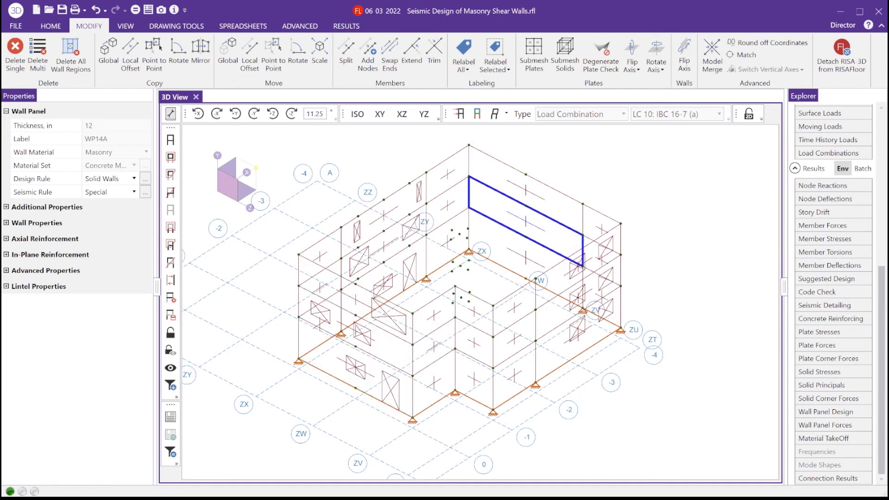
pyautogui.click(171, 417)
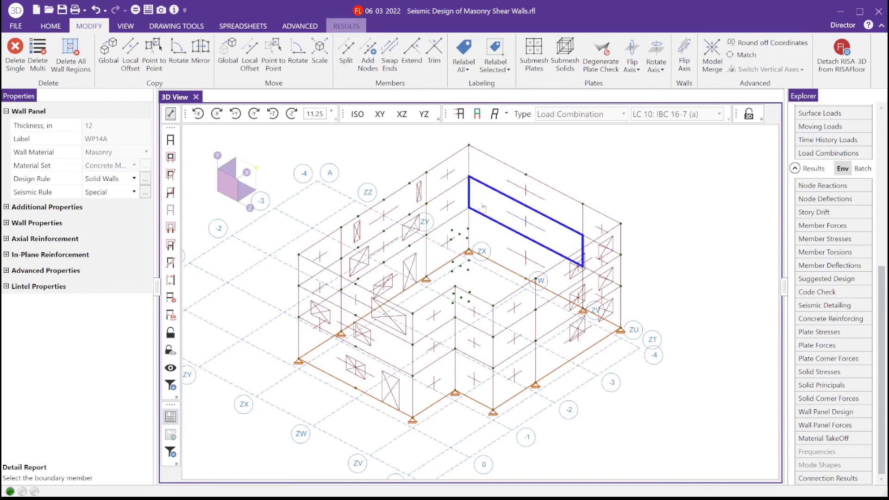
pyautogui.click(500, 198)
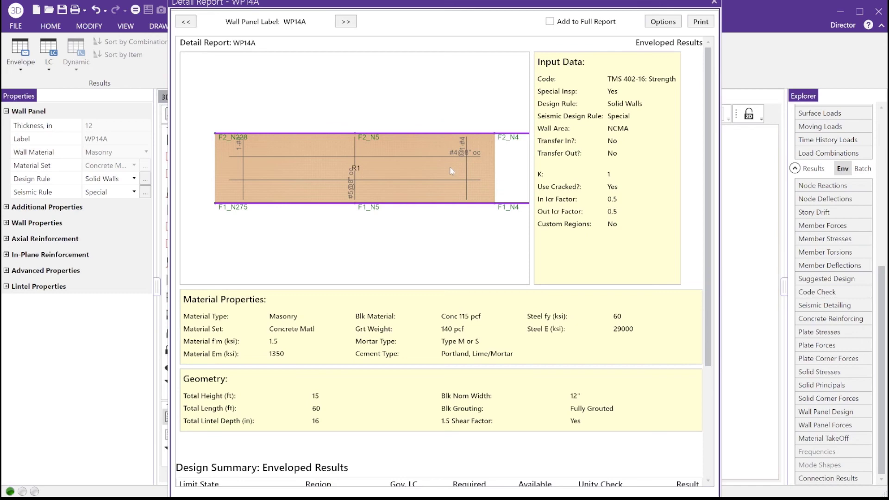
# Step: Expand Region R1's seismic detailing in WP14A's design summary and examine the opening, wall edge and top-of-wall bar checks
pyautogui.scroll(-3, 450, 171)
pyautogui.scroll(-1, 452, 171)
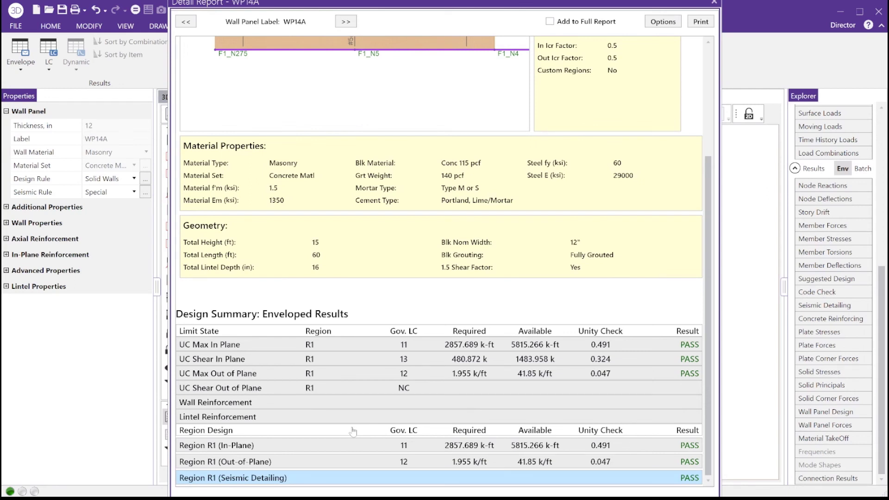
pyautogui.scroll(-1, 352, 431)
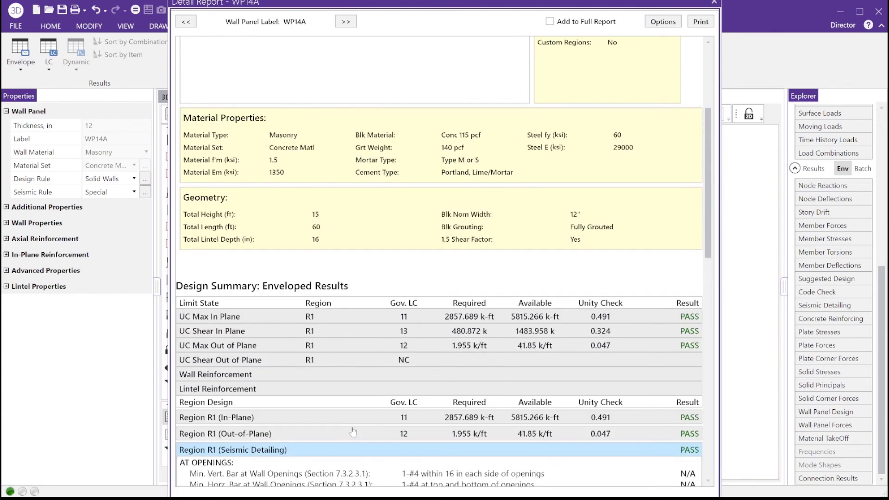
pyautogui.scroll(-3, 353, 432)
pyautogui.scroll(-4, 353, 431)
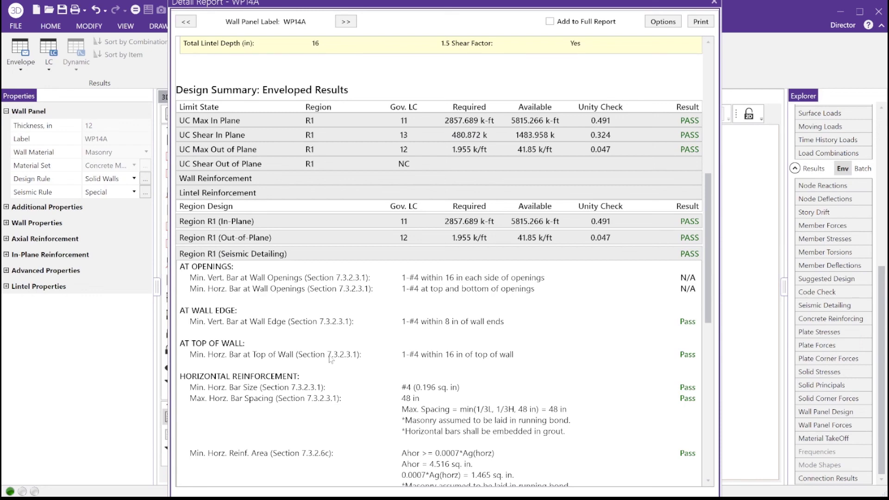
# Step: Review Region R1's horizontal and vertical reinforcement checks, total reinforcement area and maximum flexural rho check in the seismic detailing
pyautogui.scroll(-1, 320, 375)
pyautogui.scroll(-1, 320, 375)
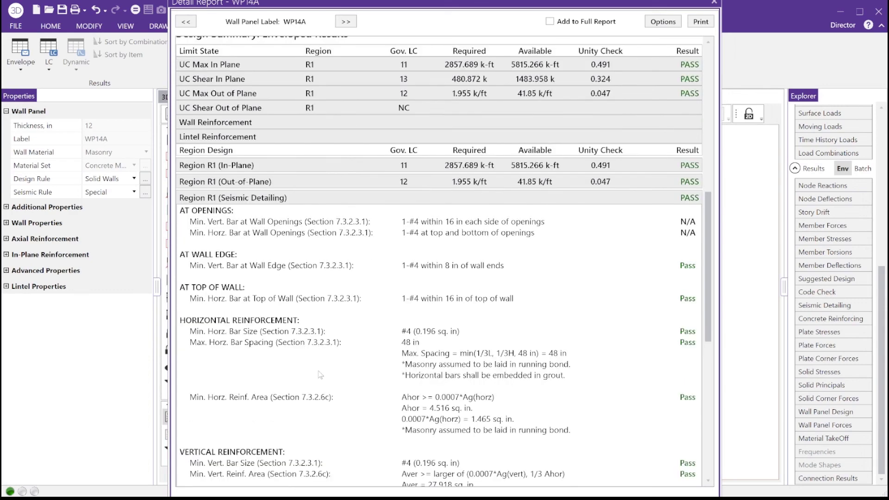
pyautogui.scroll(-1, 320, 375)
pyautogui.scroll(-1, 320, 375)
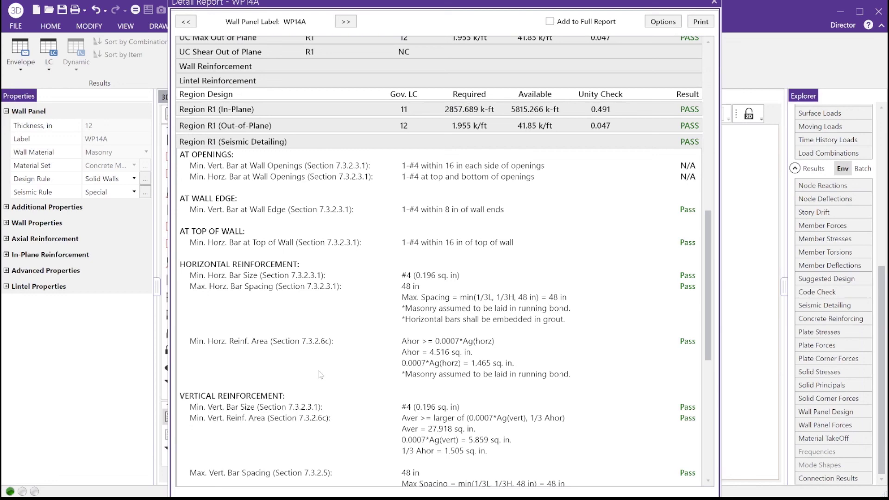
pyautogui.scroll(-1, 320, 375)
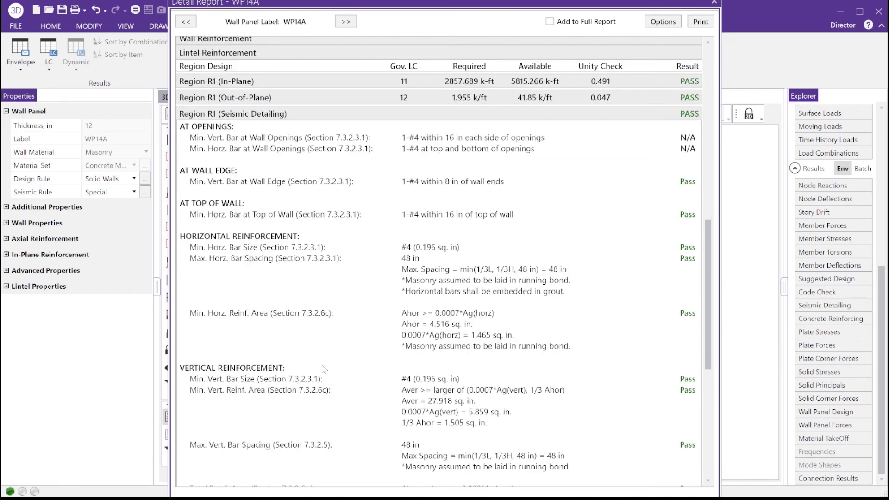
pyautogui.scroll(-2, 324, 370)
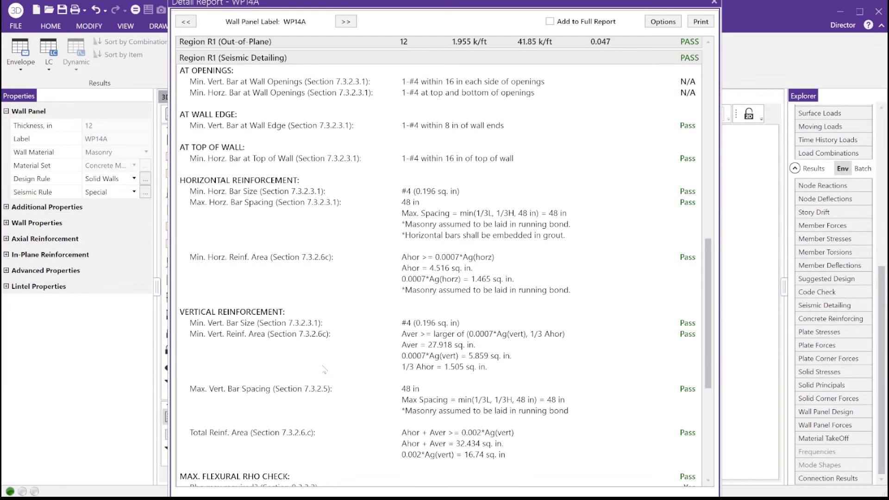
pyautogui.scroll(-2, 324, 369)
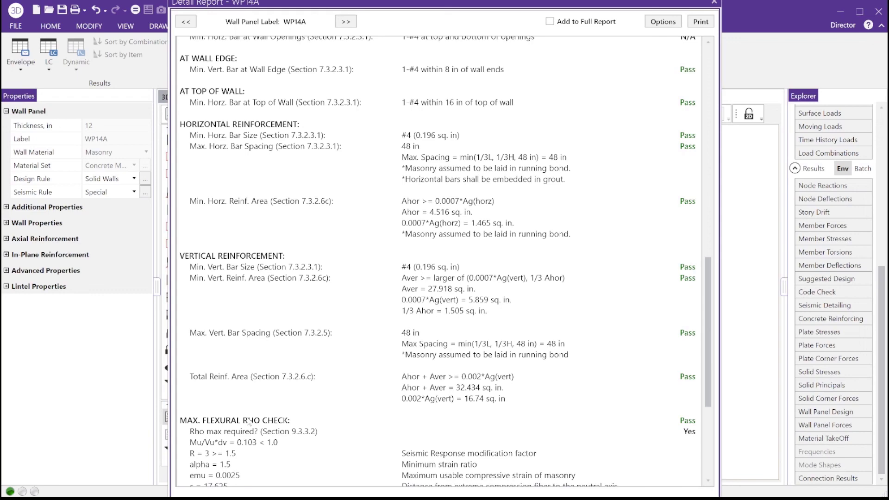
pyautogui.scroll(-1, 250, 423)
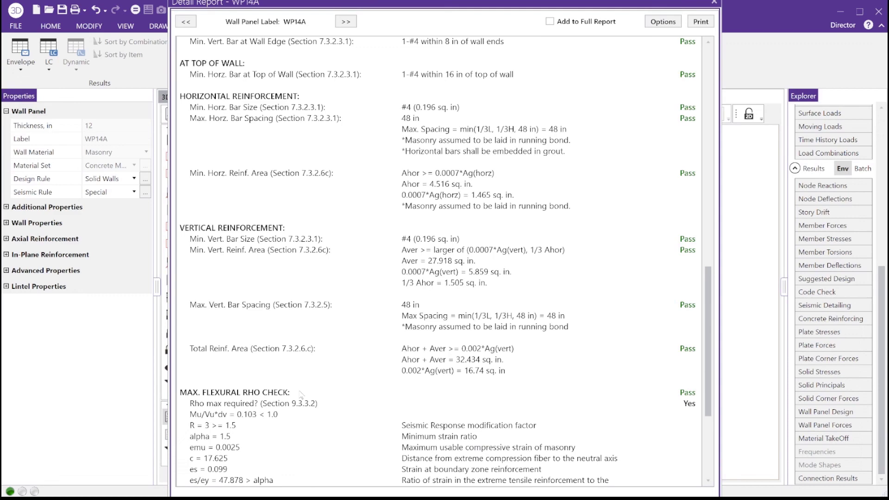
pyautogui.scroll(-1, 299, 395)
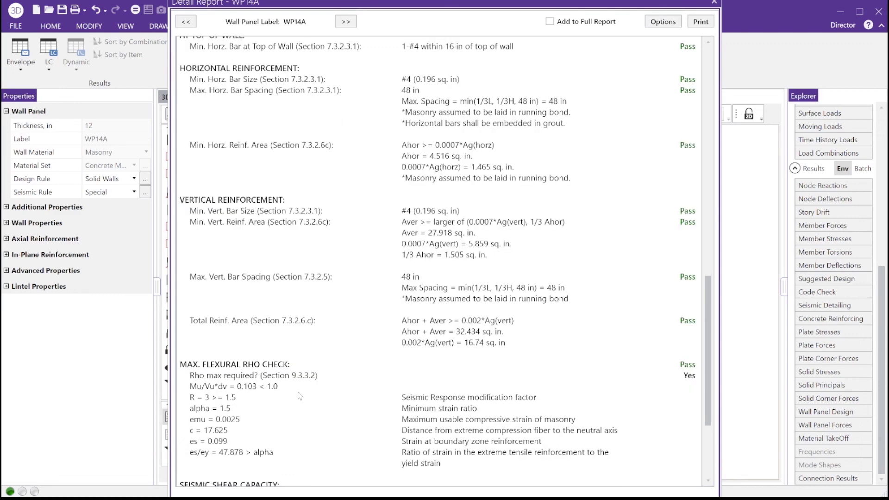